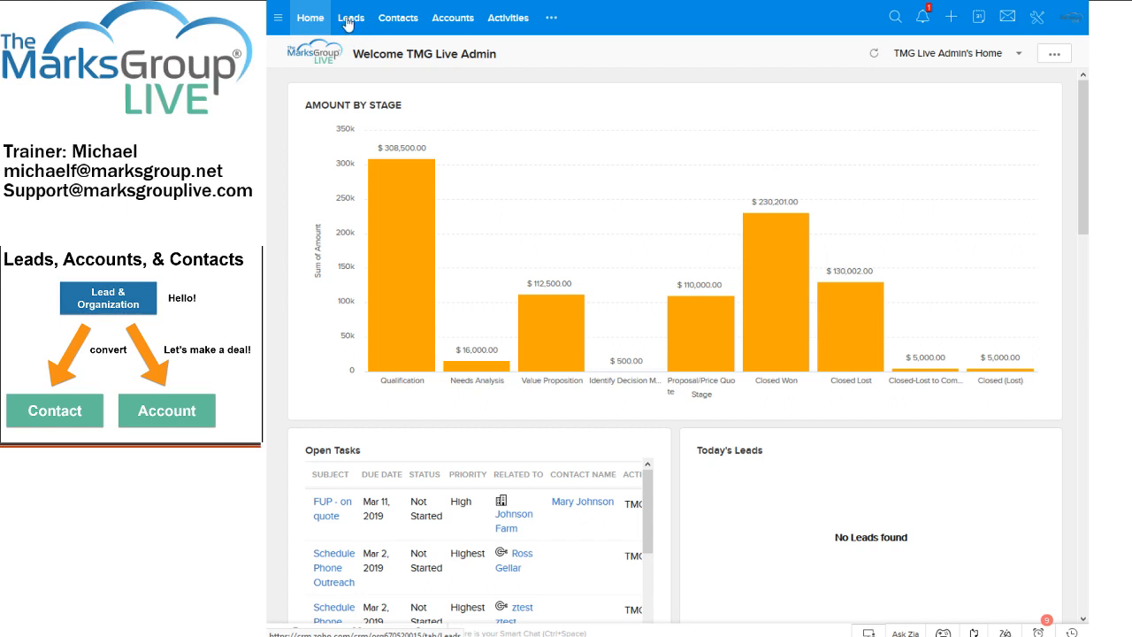
# - Open the Leads list after briefly searching the modules menu for 'lea'
pyautogui.click(546, 25)
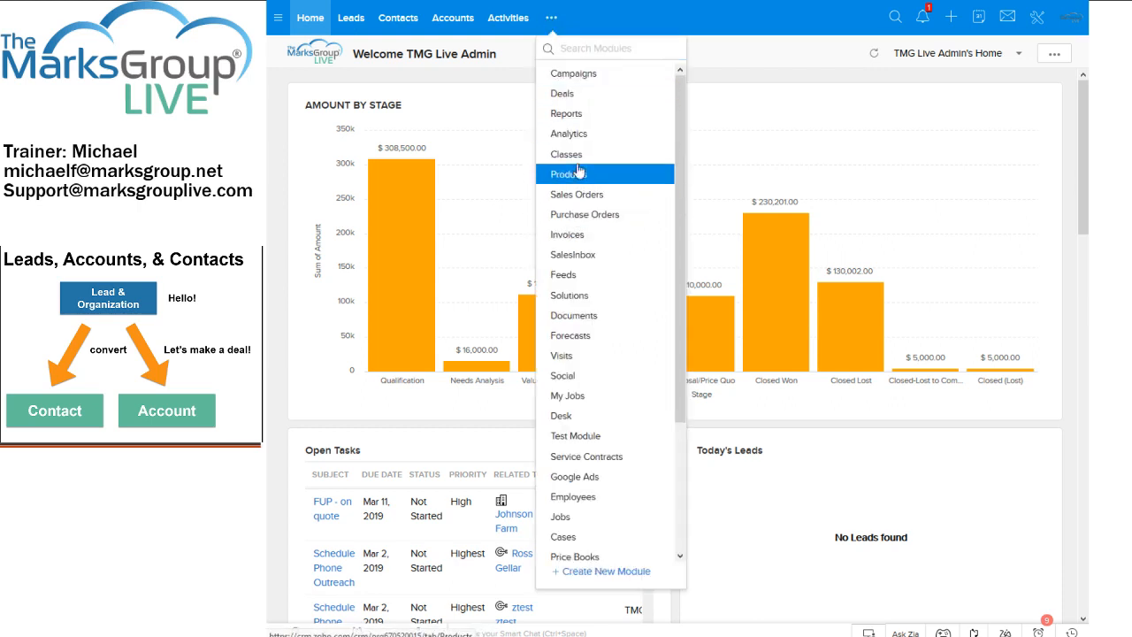
pyautogui.click(576, 49)
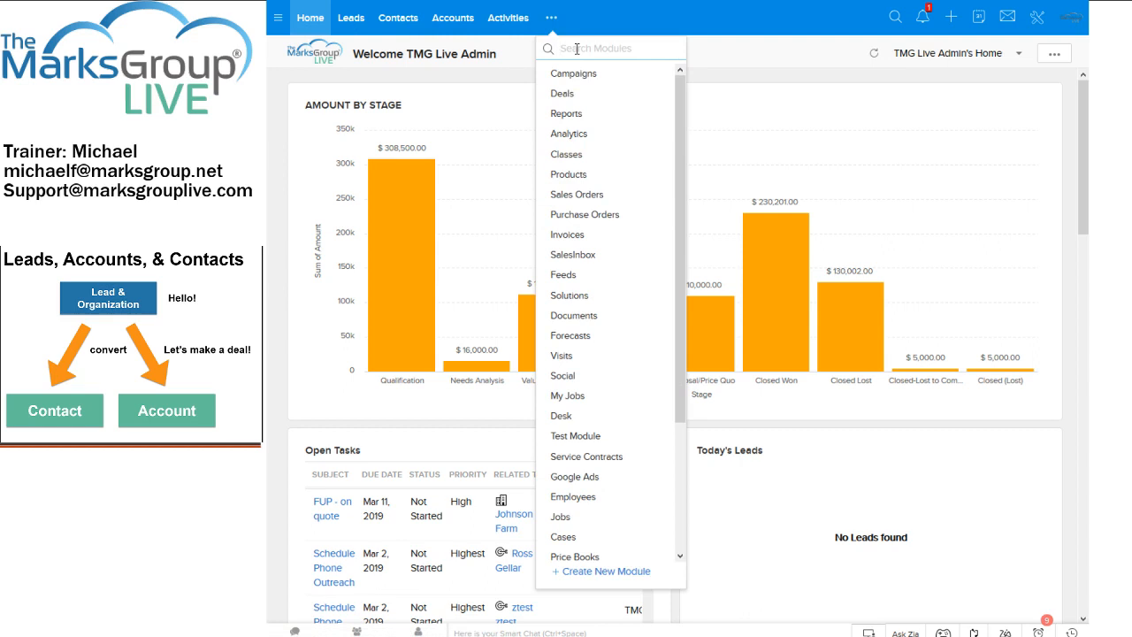
pyautogui.write('lead')
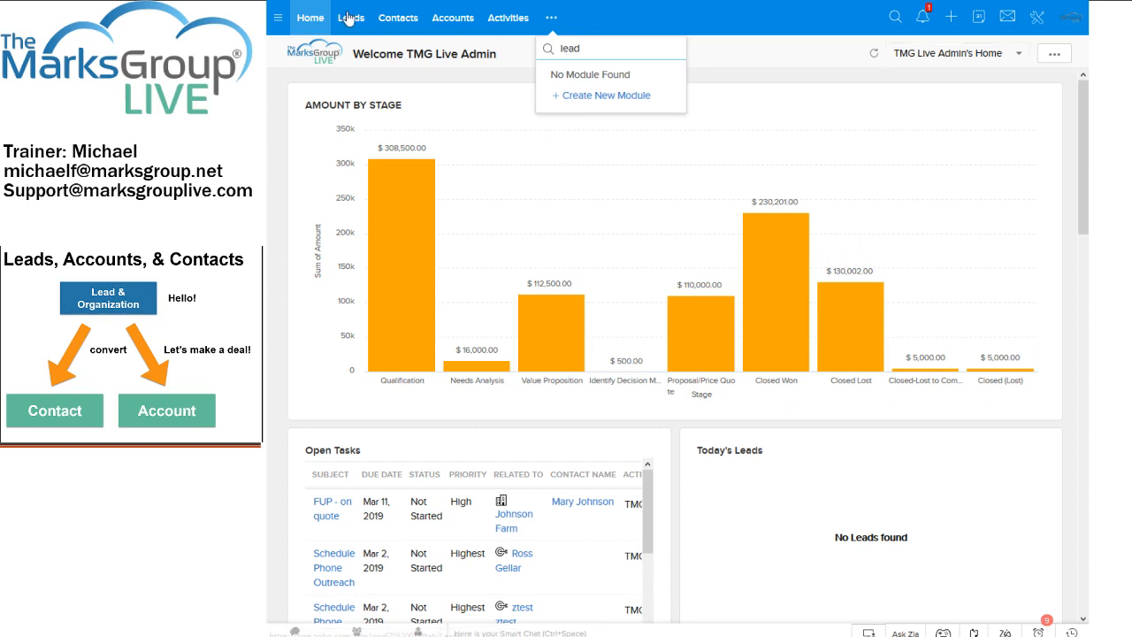
pyautogui.press('BackSpace')
pyautogui.press('BackSpace')
pyautogui.press('BackSpace')
pyautogui.press('BackSpace')
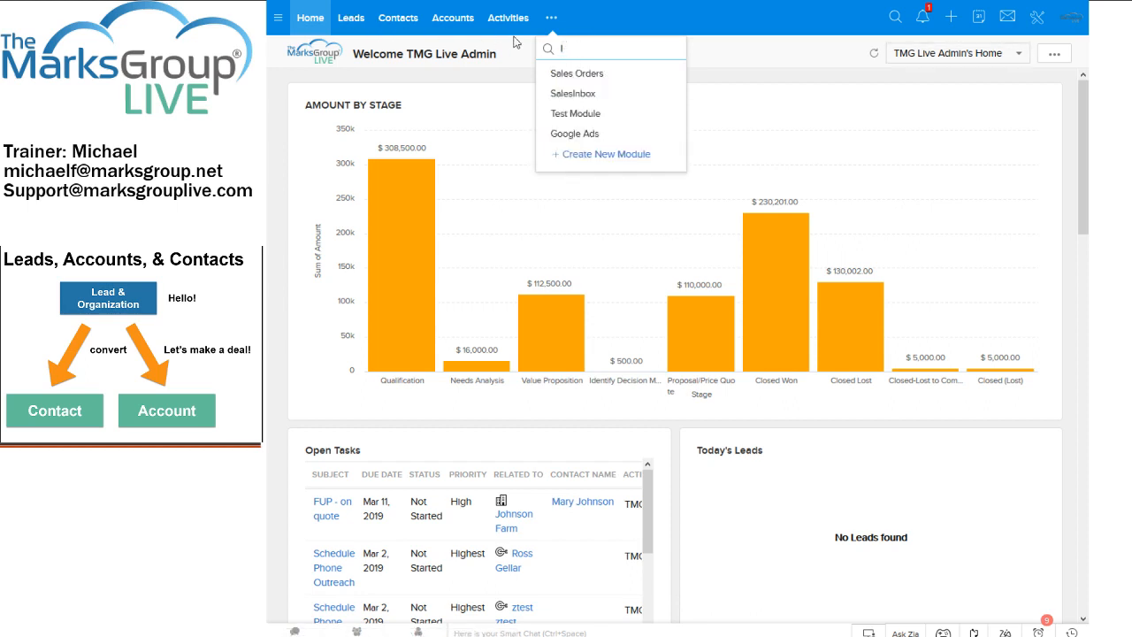
pyautogui.click(725, 64)
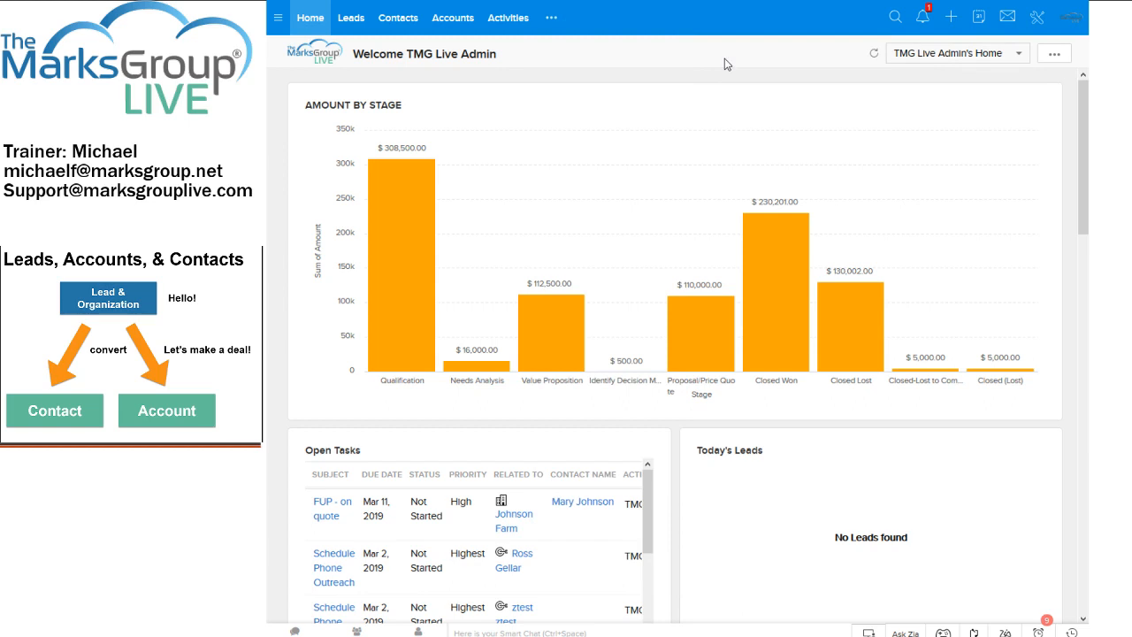
pyautogui.click(350, 19)
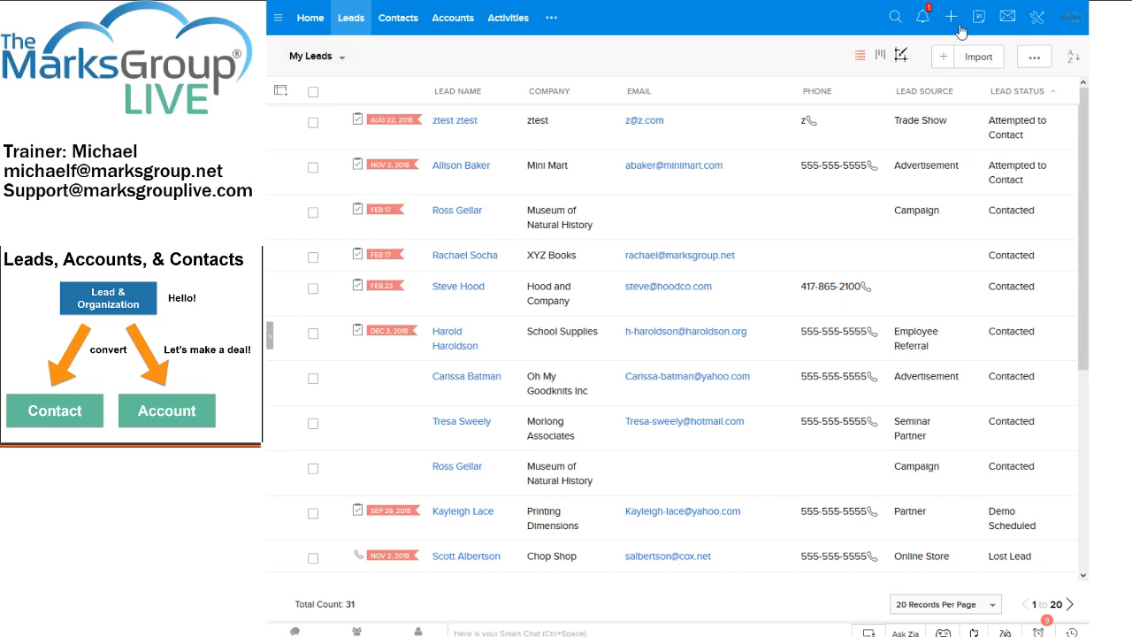
# - Choose Lead from the quick-create menu to get a blank Create Lead form
pyautogui.click(952, 25)
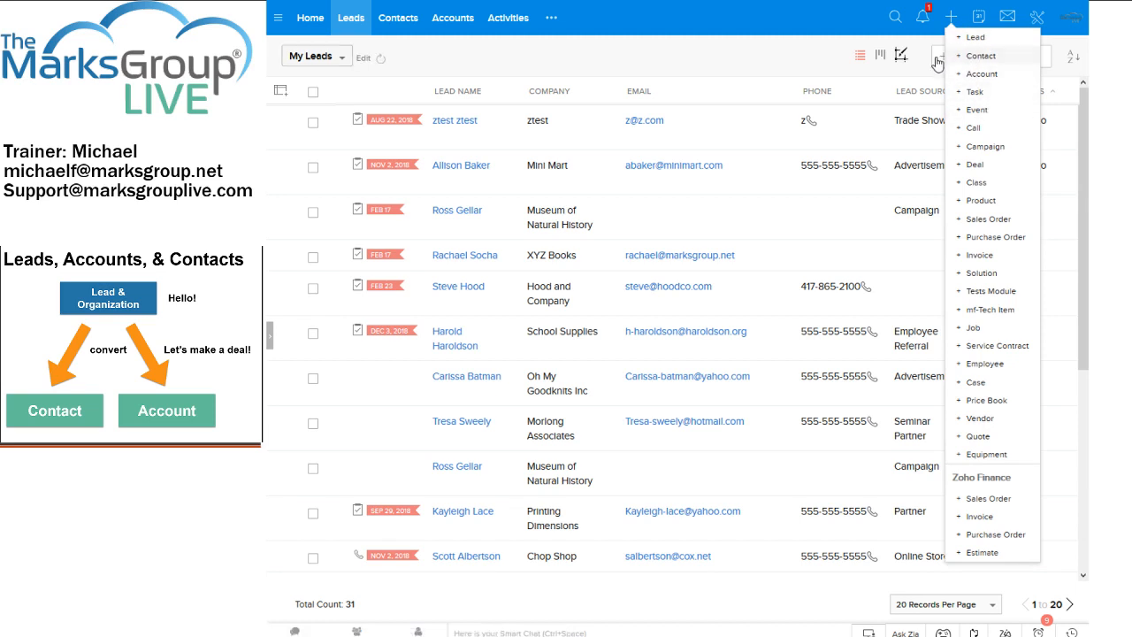
pyautogui.click(938, 62)
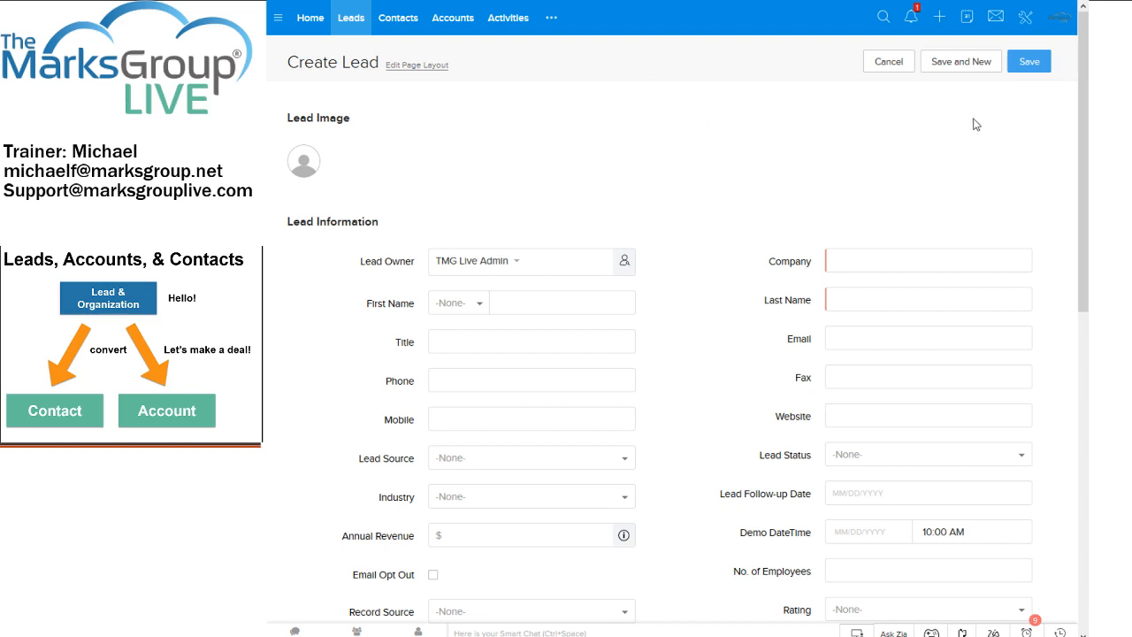
# - Enter company mf-CD, Inc. and the lead's first and last name
pyautogui.moveTo(1082, 97); pyautogui.dragTo(1081, 181)
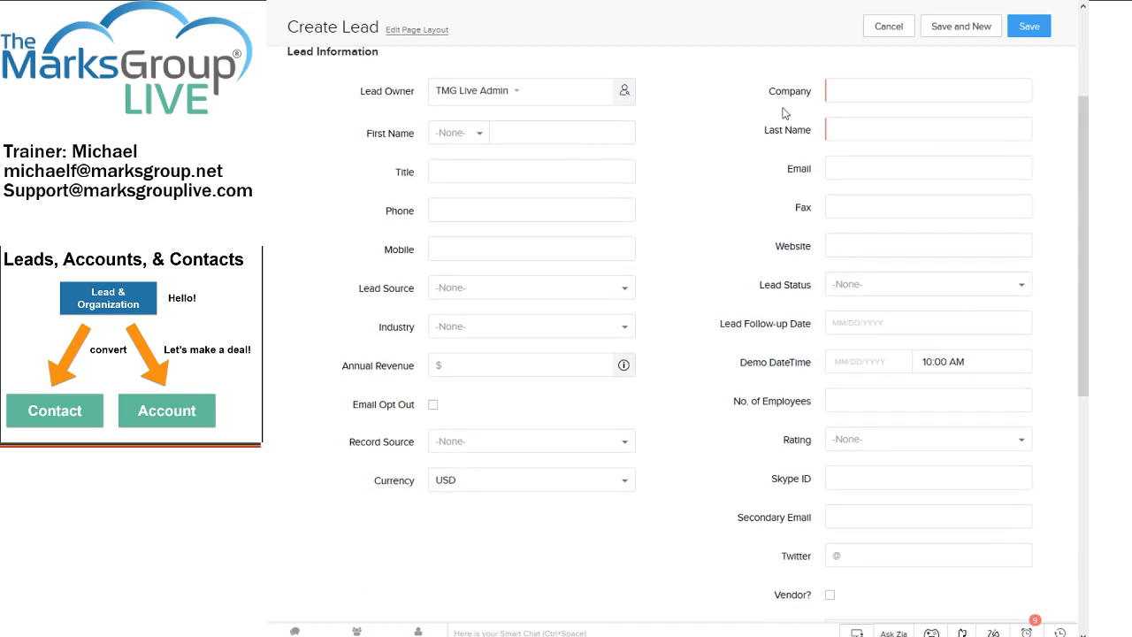
pyautogui.click(842, 88)
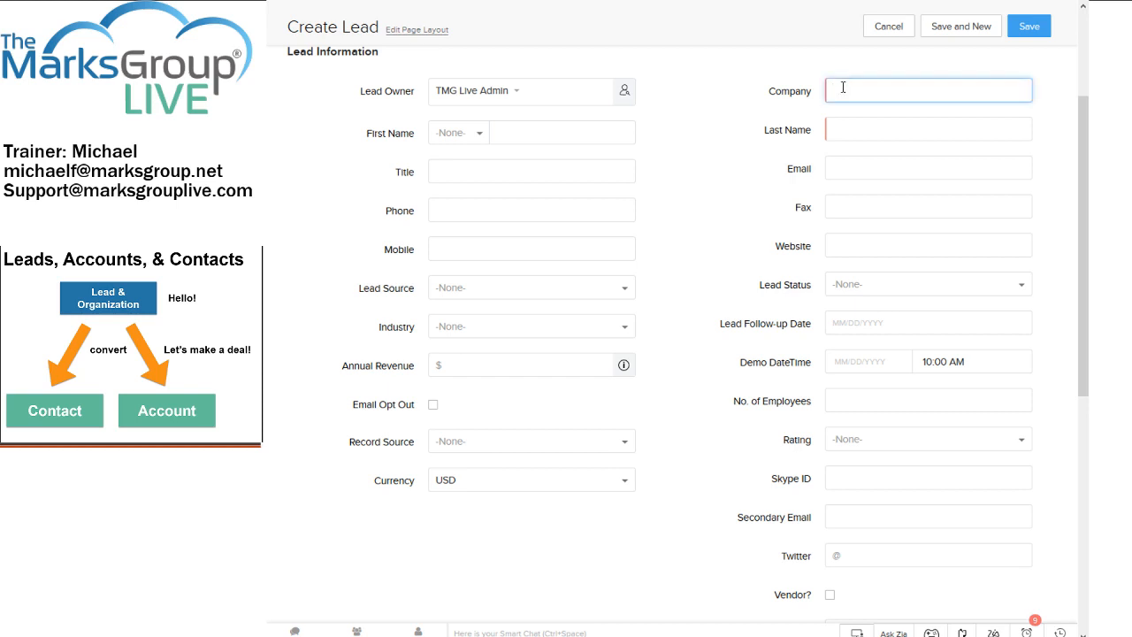
pyautogui.write('mf-CD, Inc.')
pyautogui.press('Tab')
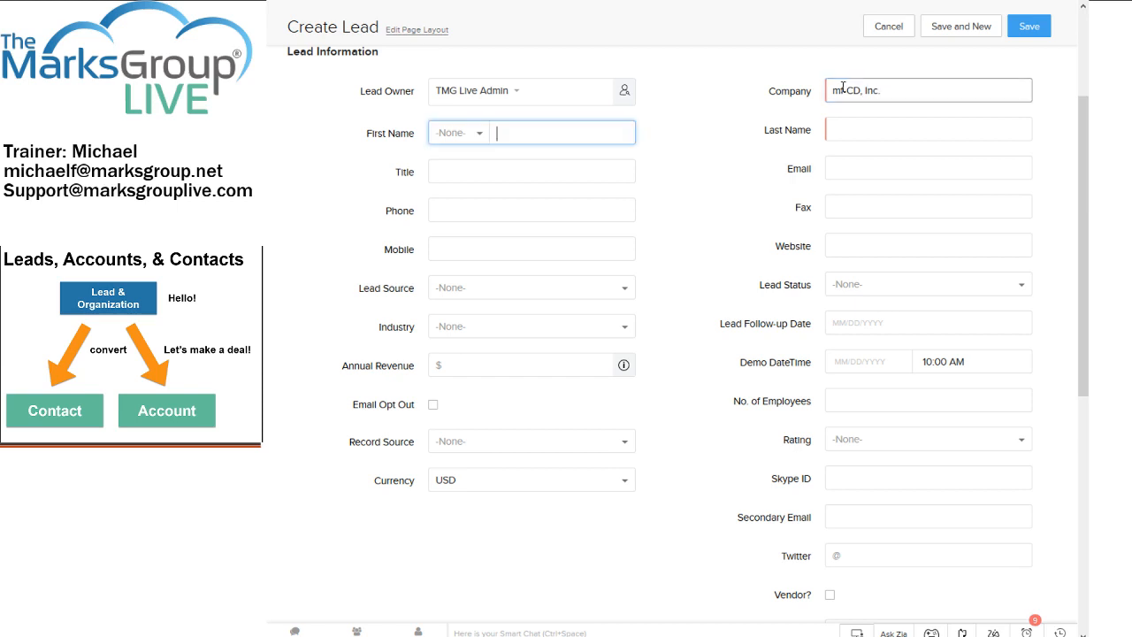
pyautogui.write('George')
pyautogui.press('Tab')
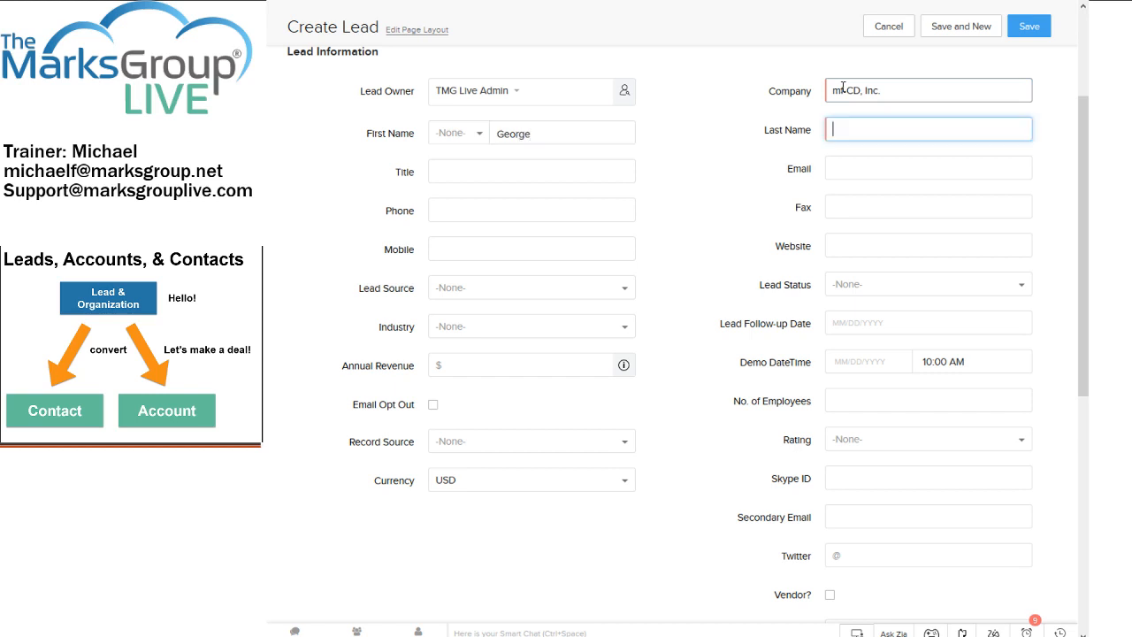
pyautogui.write('Georgeson')
pyautogui.press('Tab')
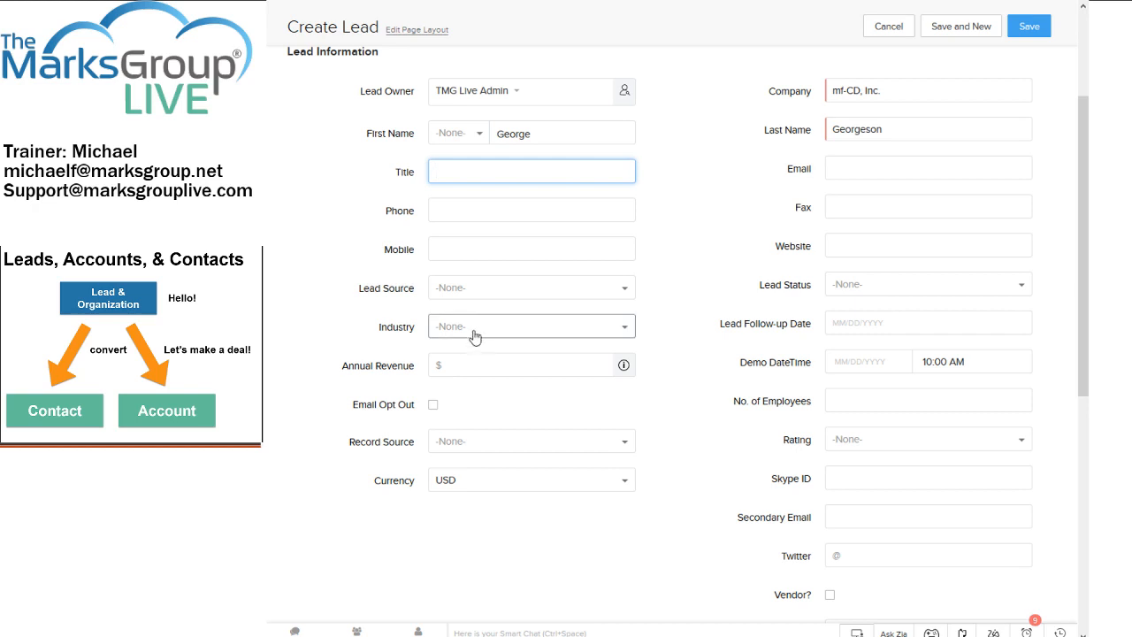
# - Fill in the lead's e-mail address, then bring up the Lead Source choices
pyautogui.click(848, 169)
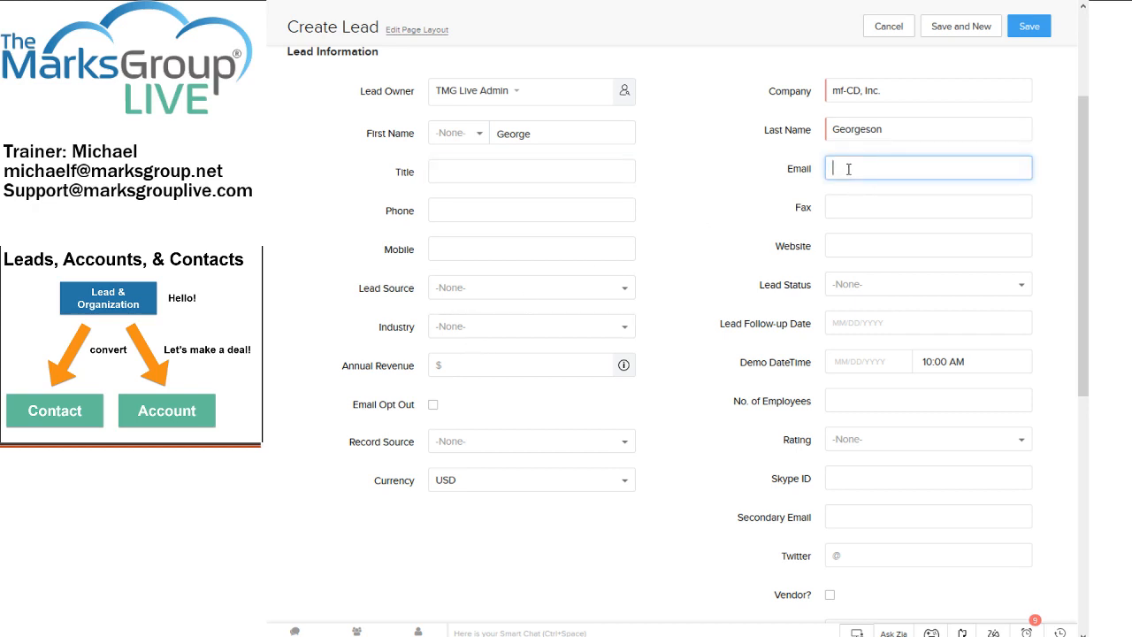
pyautogui.click(468, 288)
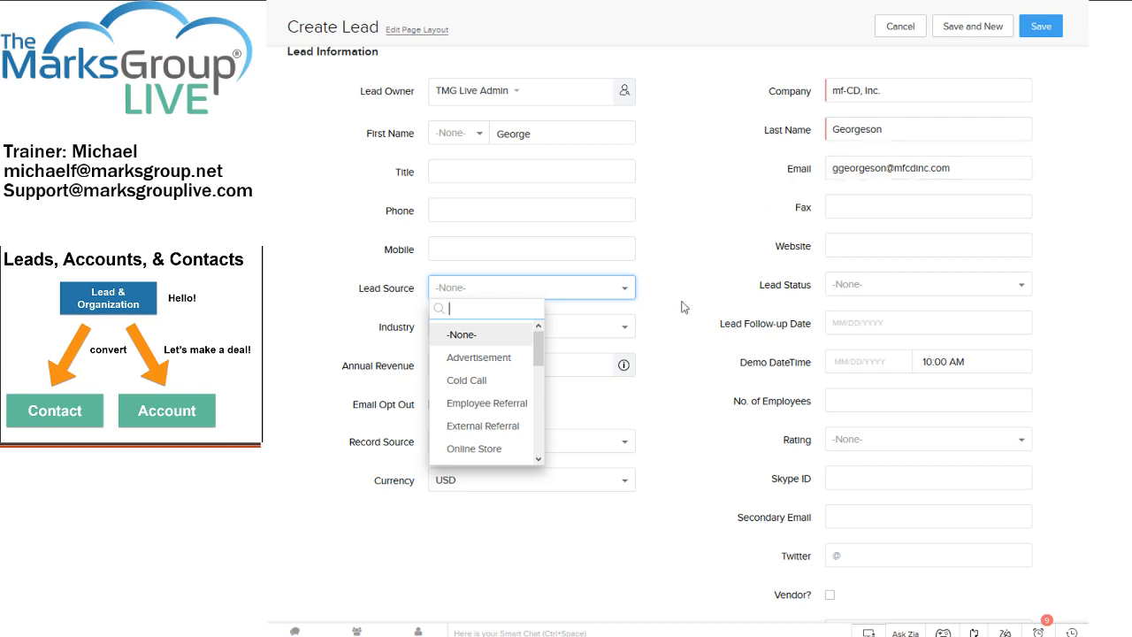
# - Scroll through the Lead Source options without picking one
pyautogui.moveTo(535, 348); pyautogui.dragTo(544, 408)
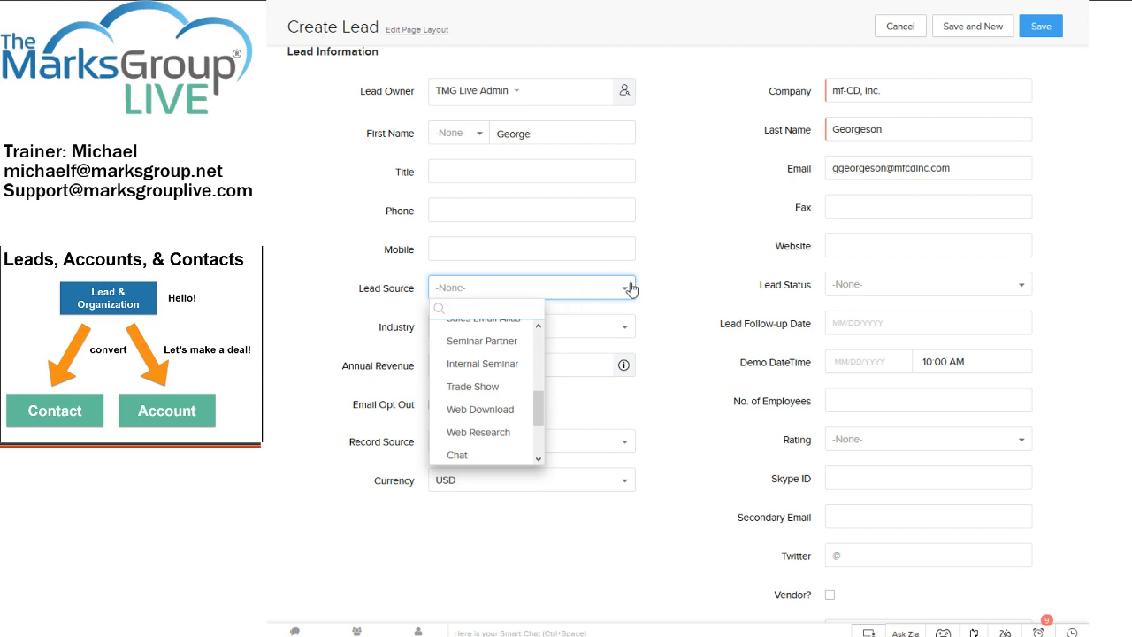
# - Leave Lead Source unset, then browse the Lead Status options and close them without selecting
pyautogui.click(667, 289)
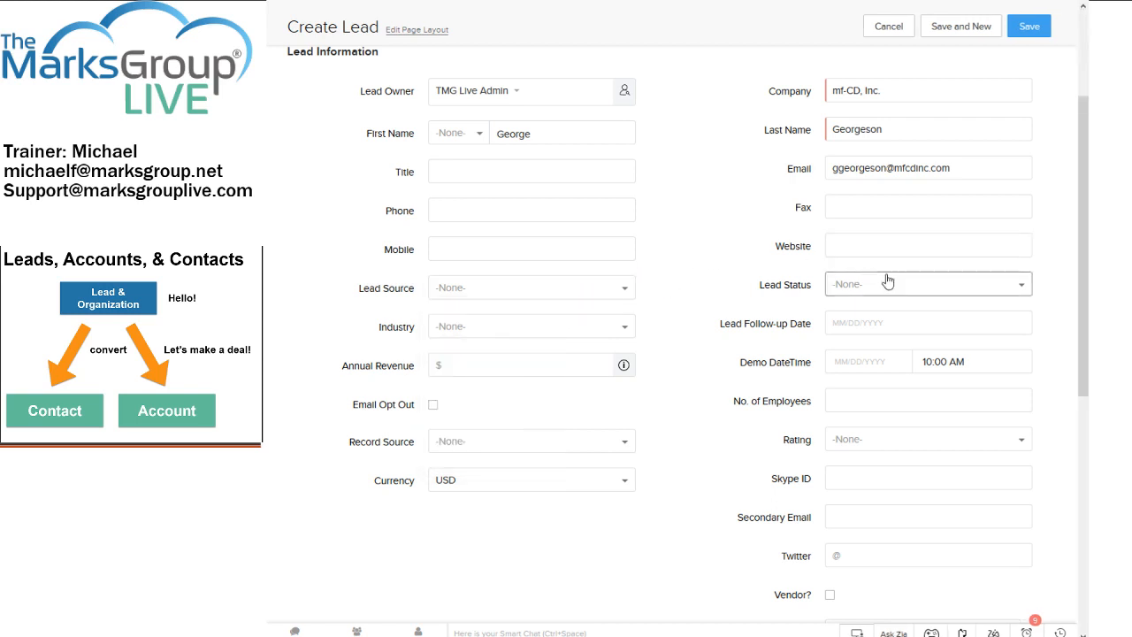
pyautogui.click(1025, 286)
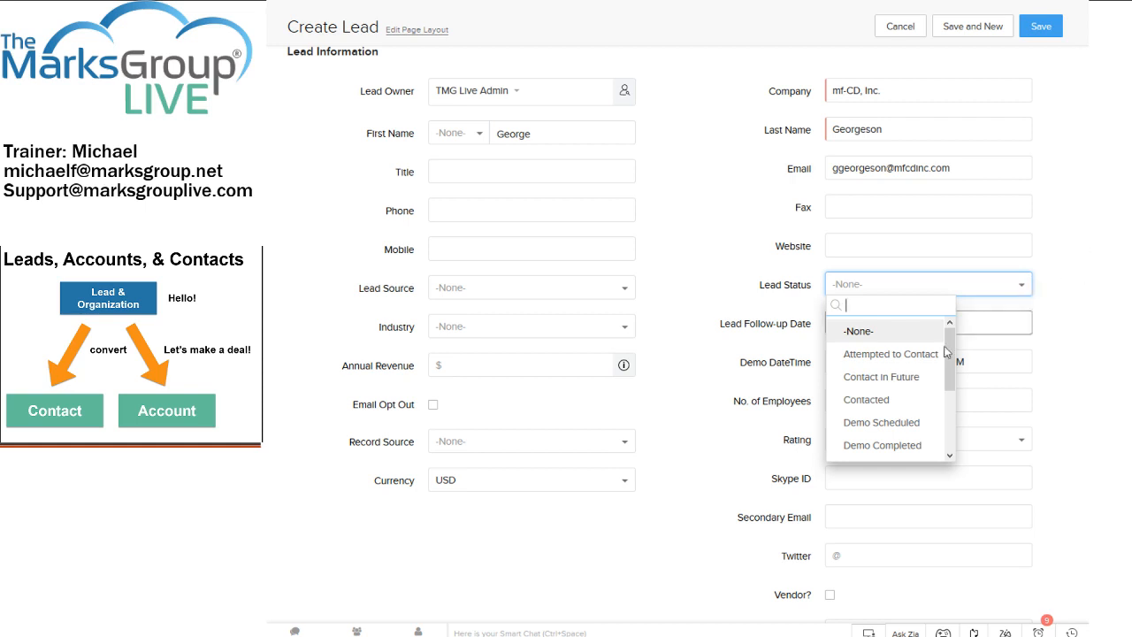
pyautogui.moveTo(950, 354); pyautogui.dragTo(960, 365)
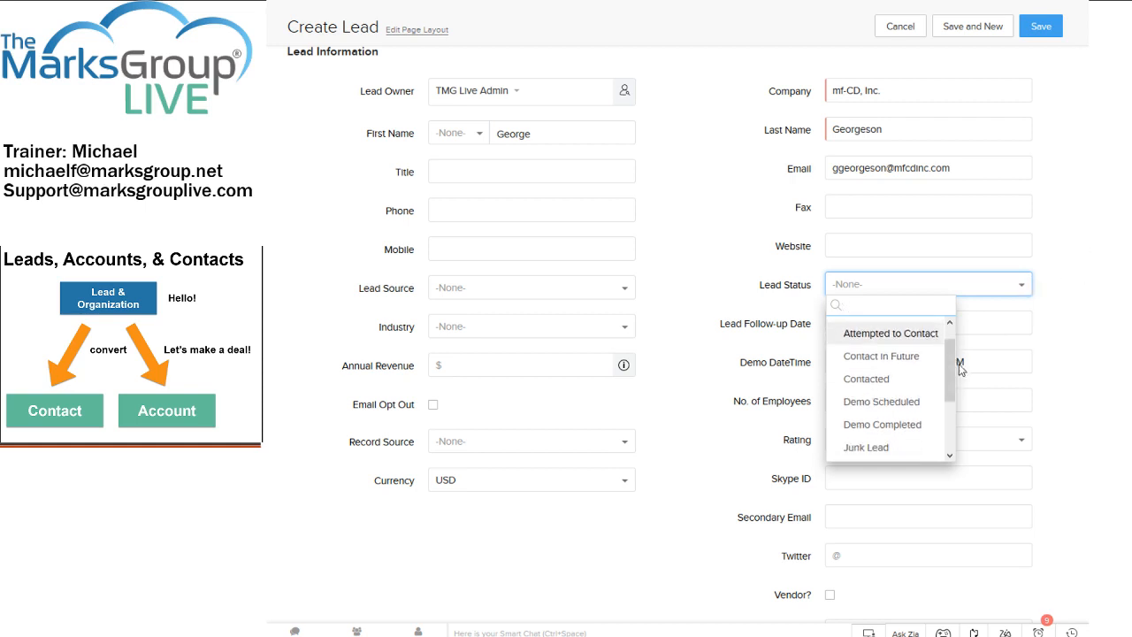
pyautogui.click(1056, 311)
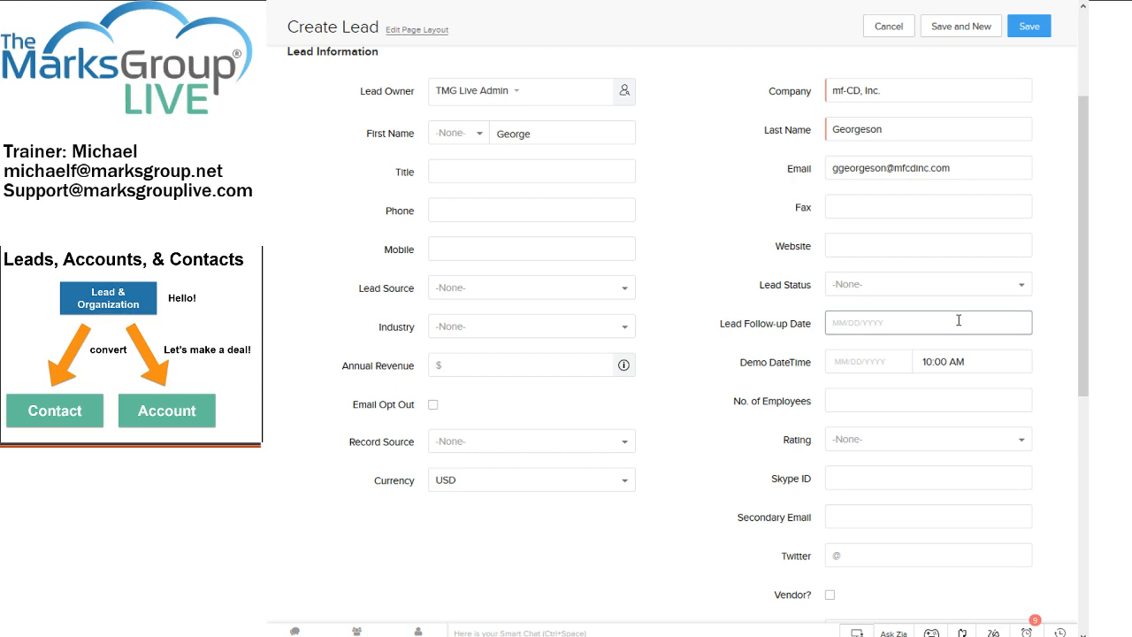
# - Scroll to the bottom of the form and save the mf-CD, Inc. lead
pyautogui.scroll(1, 937, 300)
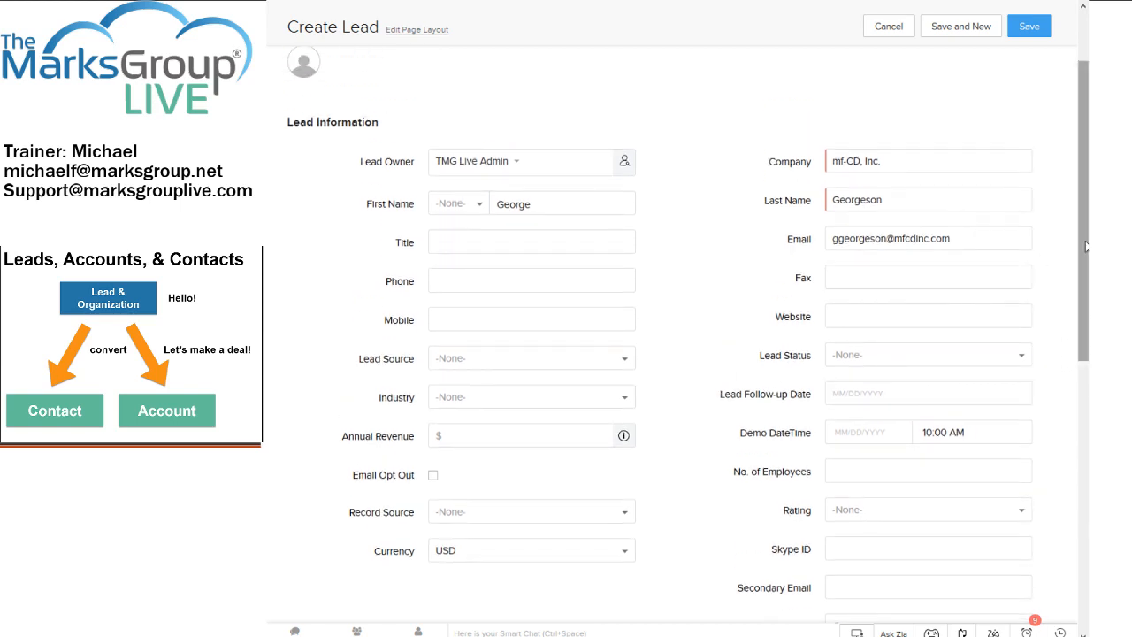
pyautogui.moveTo(1087, 246); pyautogui.dragTo(1087, 524)
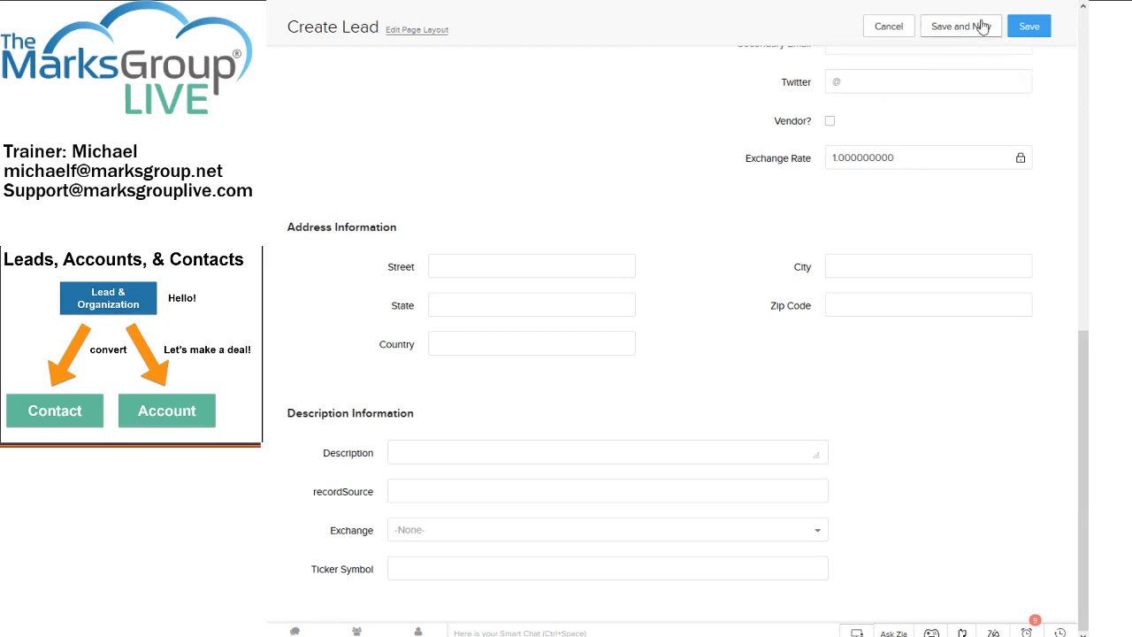
pyautogui.click(1031, 29)
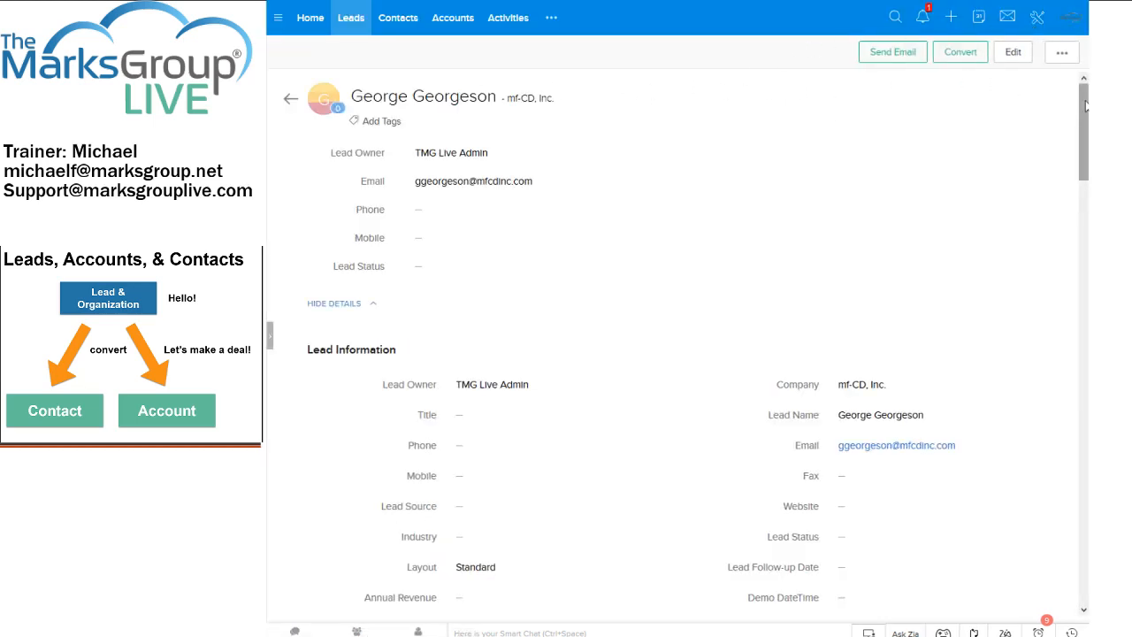
pyautogui.moveTo(1085, 106); pyautogui.dragTo(1086, 383)
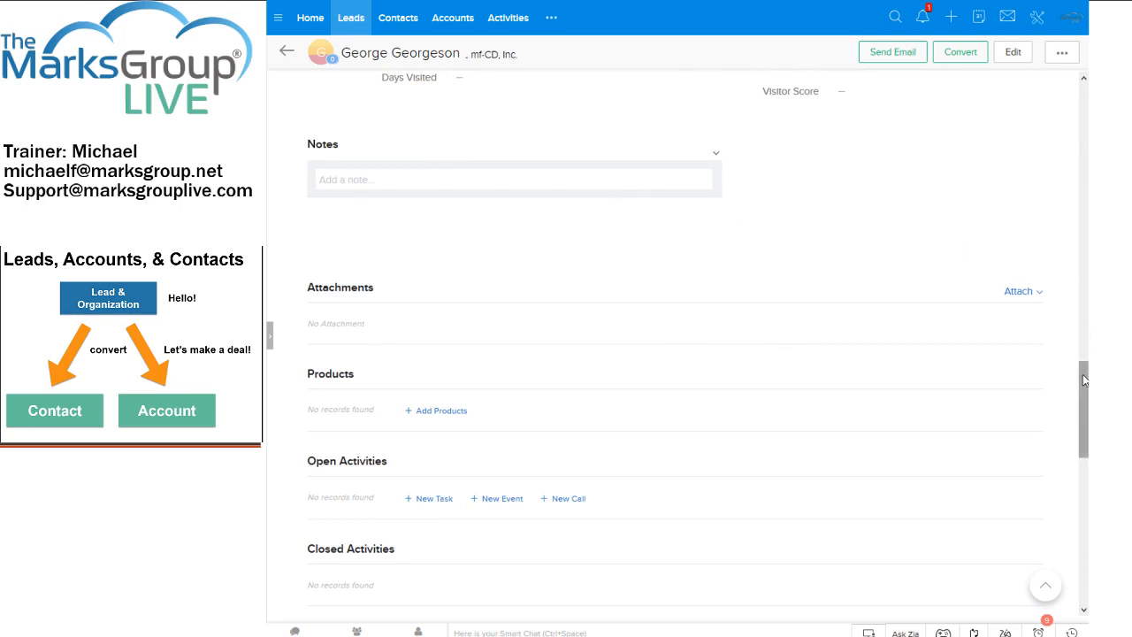
pyautogui.moveTo(1084, 380); pyautogui.dragTo(1087, 436)
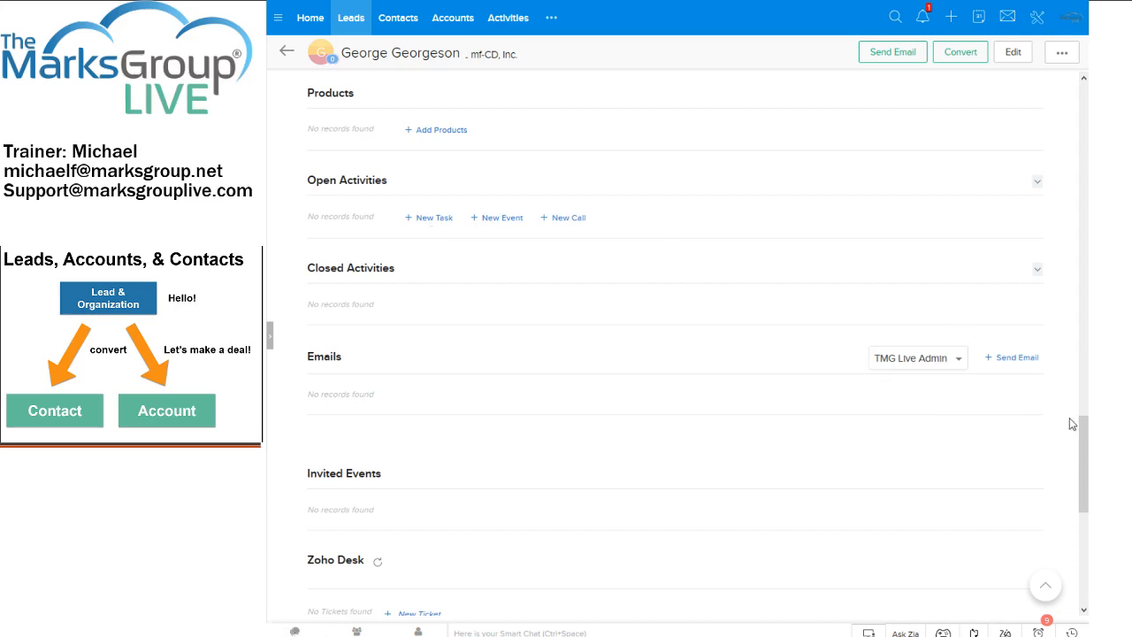
pyautogui.moveTo(1084, 435); pyautogui.dragTo(1086, 120)
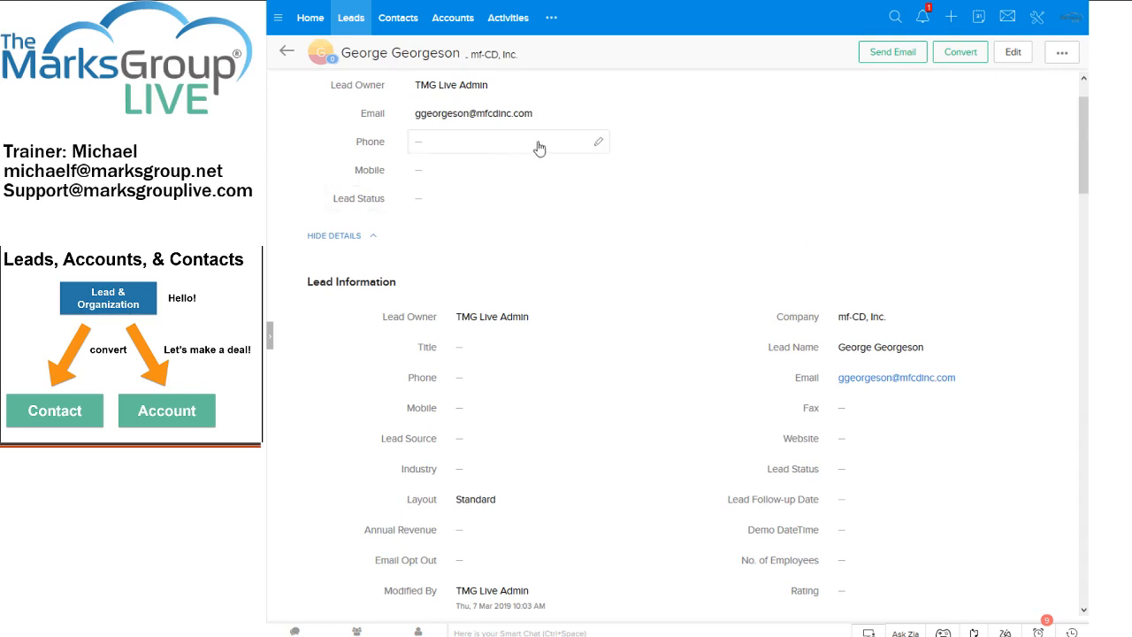
pyautogui.click(600, 146)
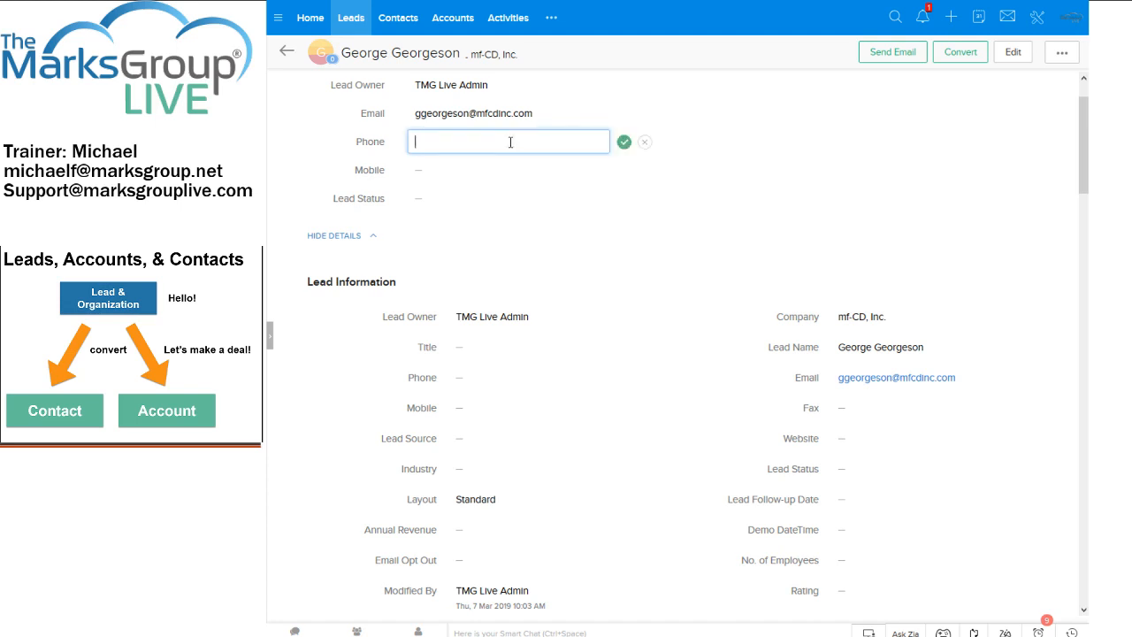
pyautogui.write('555-555-1212')
pyautogui.click(624, 143)
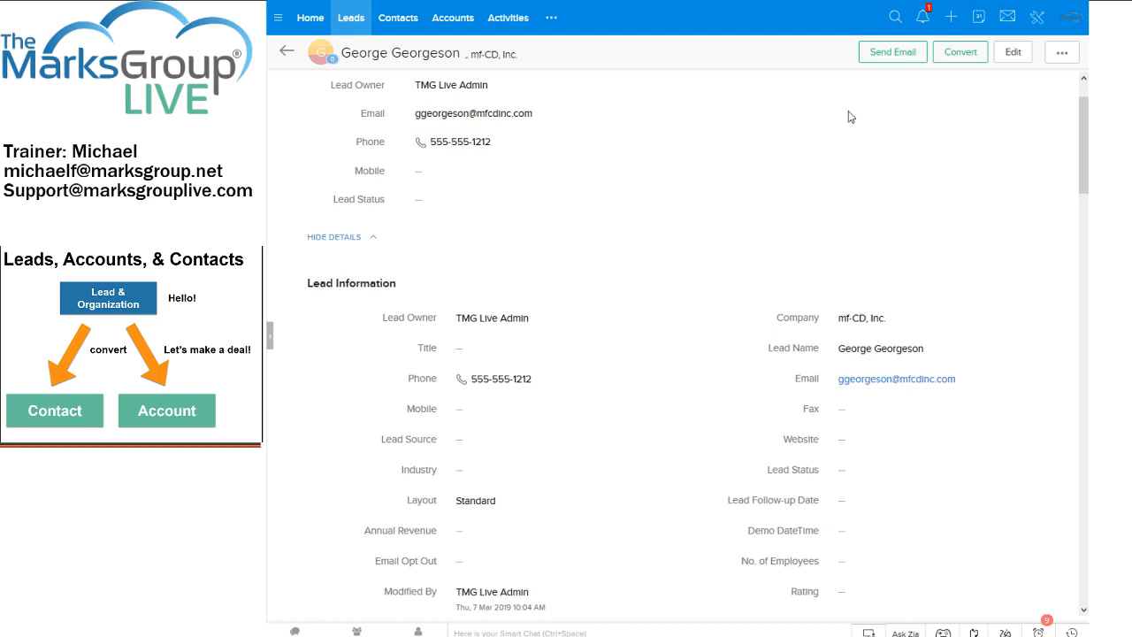
pyautogui.click(1023, 53)
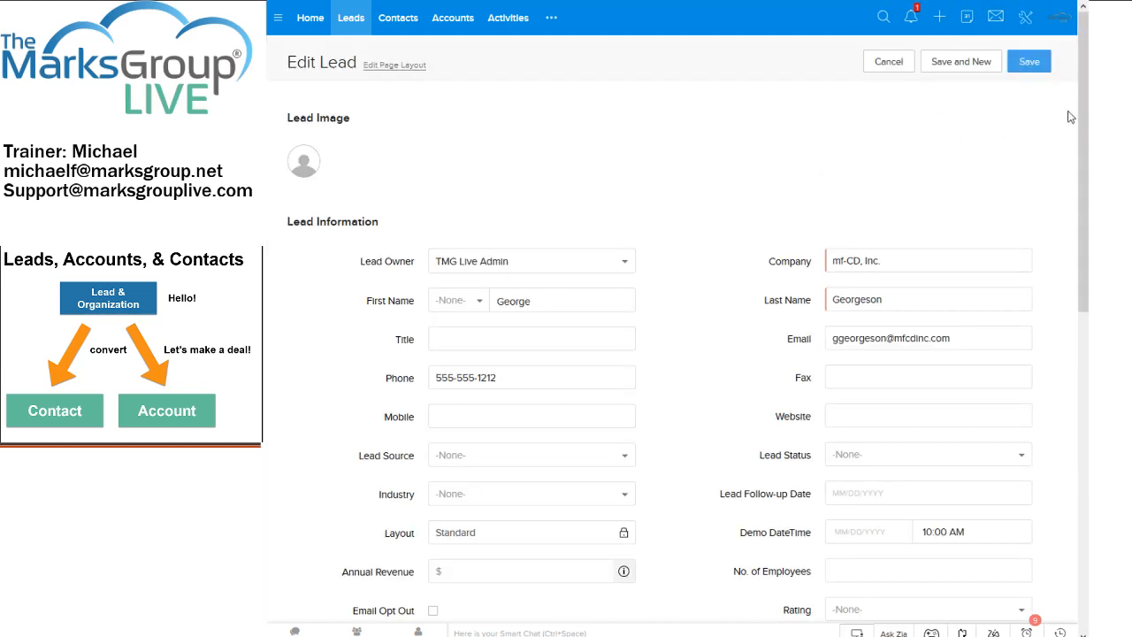
pyautogui.moveTo(1082, 115); pyautogui.dragTo(1085, 206)
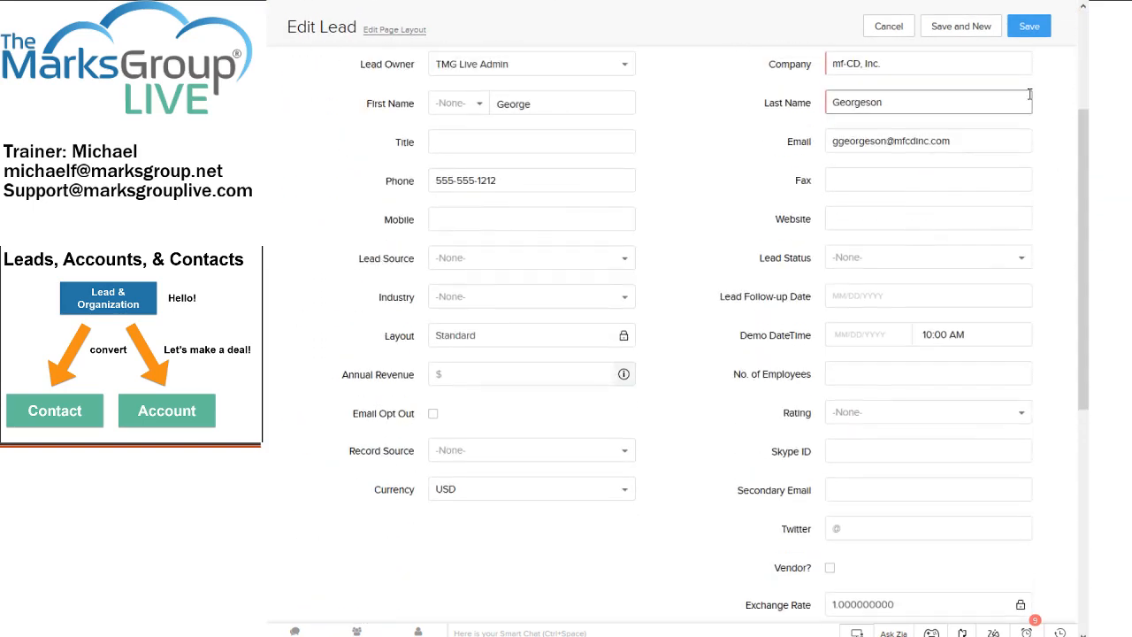
pyautogui.click(1026, 26)
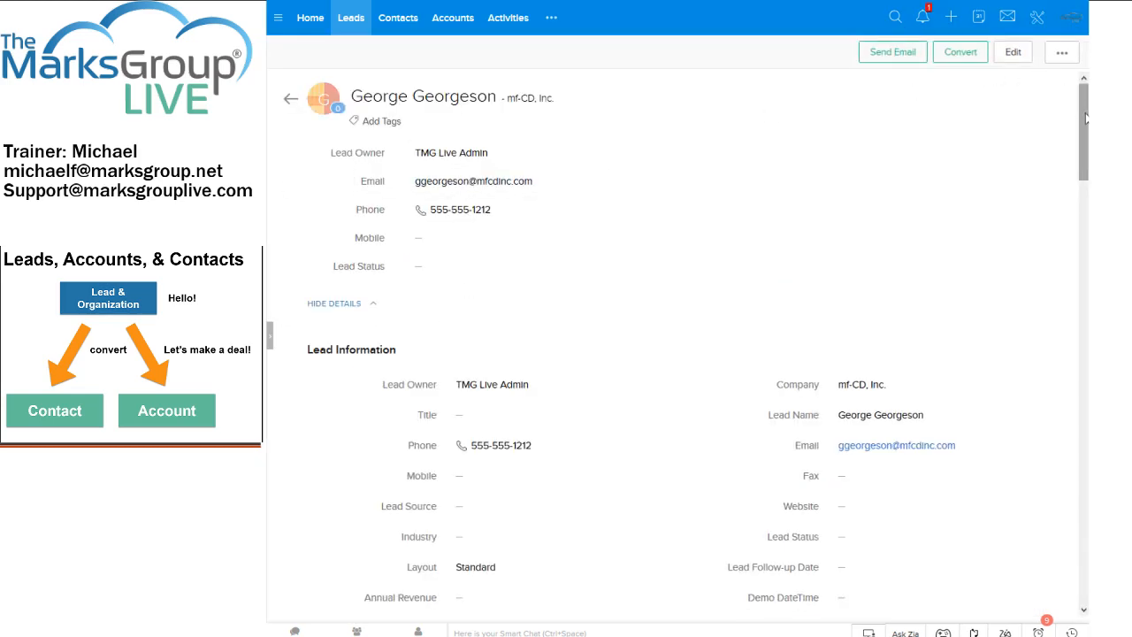
# - Scroll down to the lead's Notes section and open a blank note entry box
pyautogui.moveTo(1087, 117); pyautogui.dragTo(1003, 354)
pyautogui.click(634, 332)
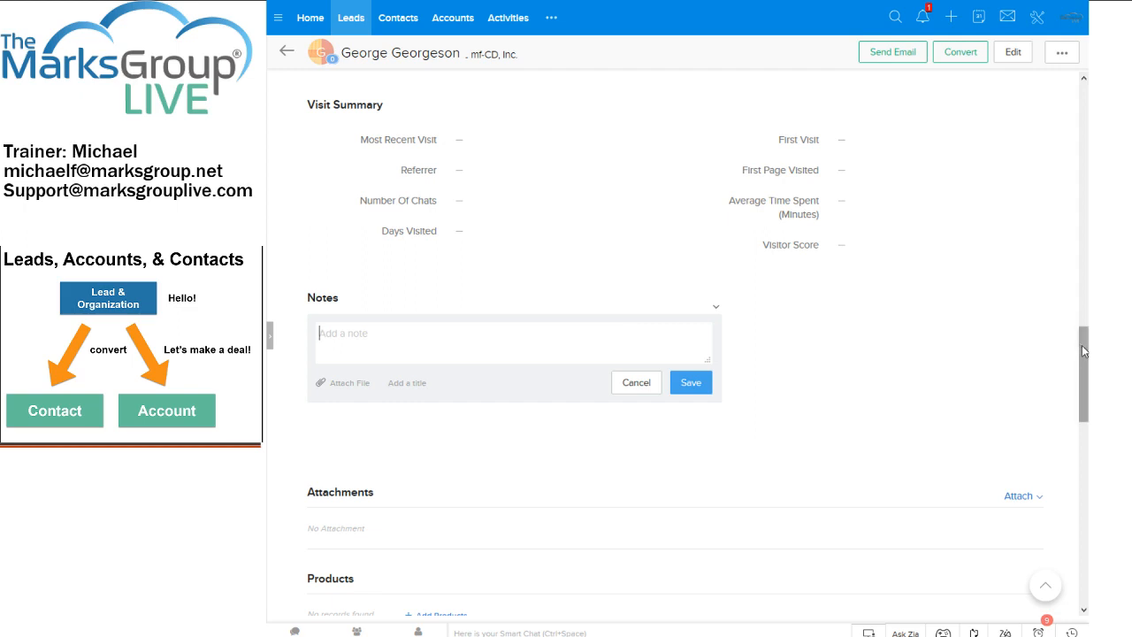
pyautogui.moveTo(1084, 352); pyautogui.dragTo(1086, 435)
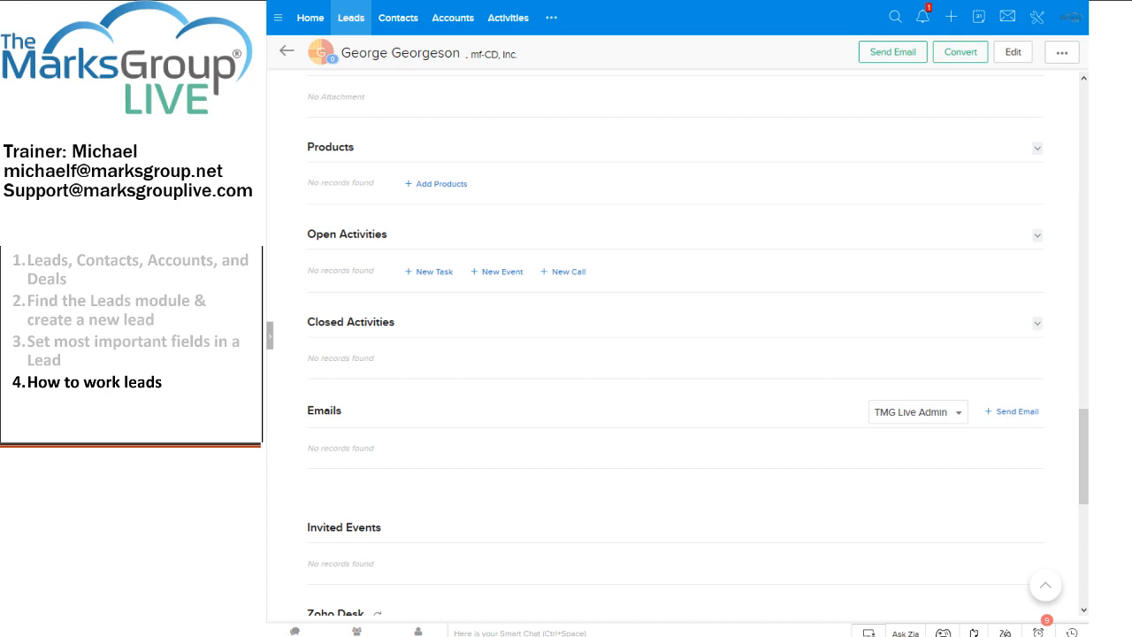
# - Return to My Leads and set Records Per Page to 100, showing all 32 leads
pyautogui.click(353, 25)
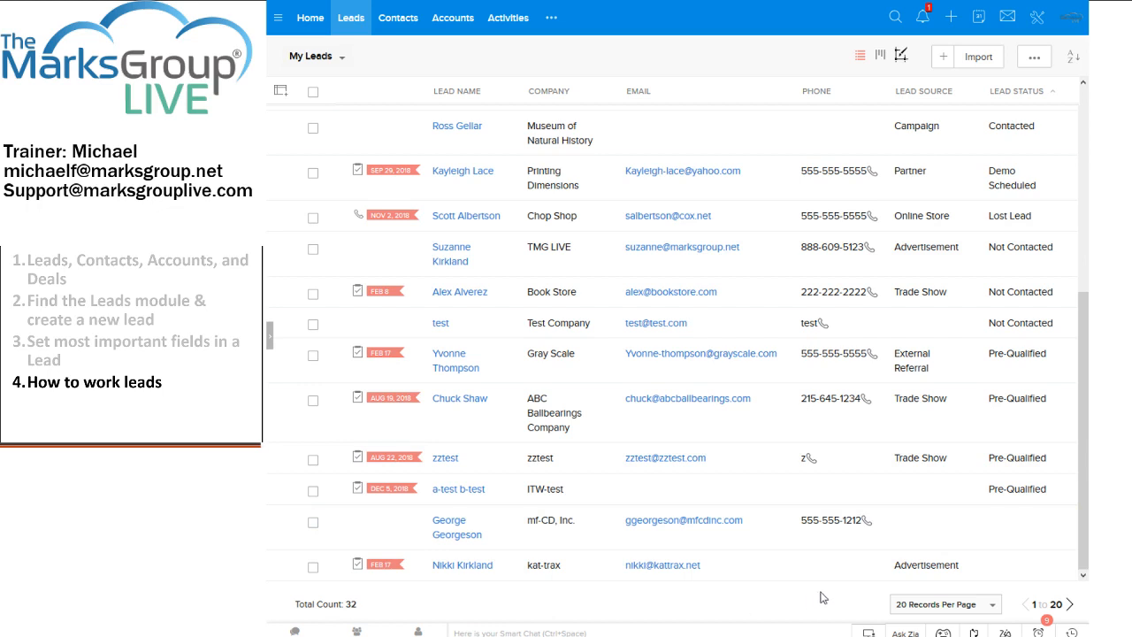
pyautogui.click(904, 607)
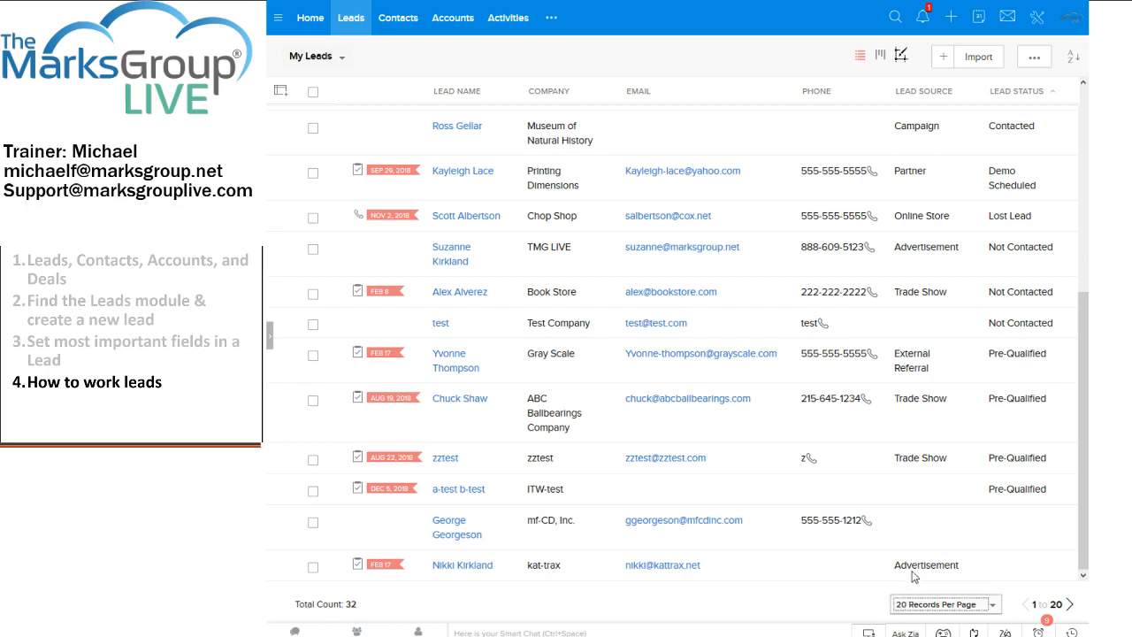
pyautogui.click(925, 582)
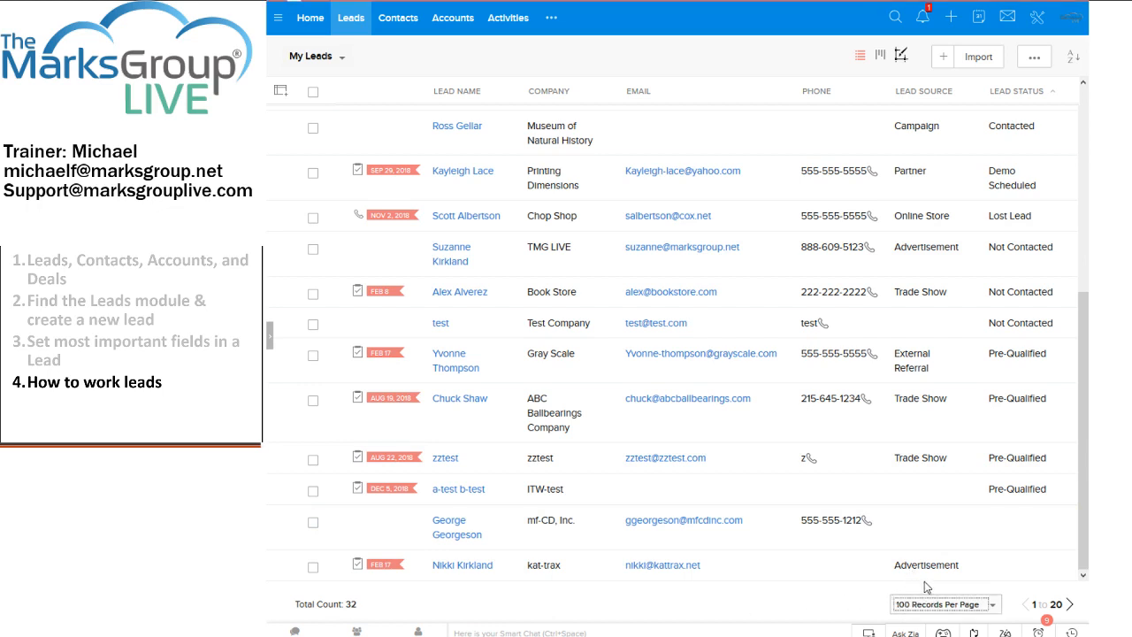
pyautogui.scroll(-10, 697, 486)
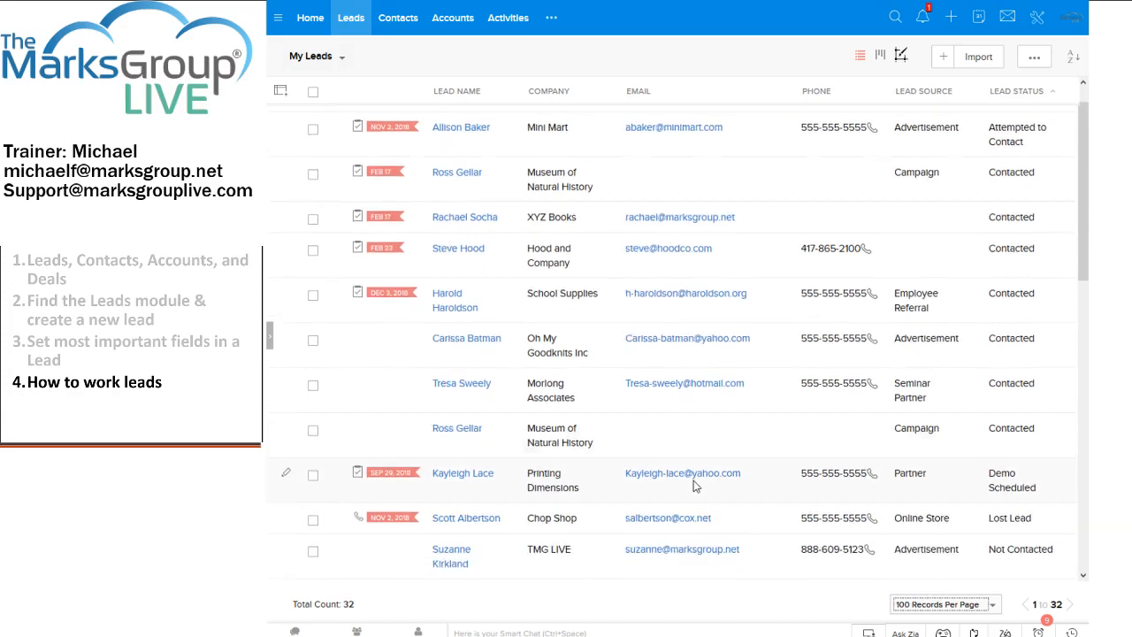
pyautogui.moveTo(1082, 388); pyautogui.dragTo(1019, 3)
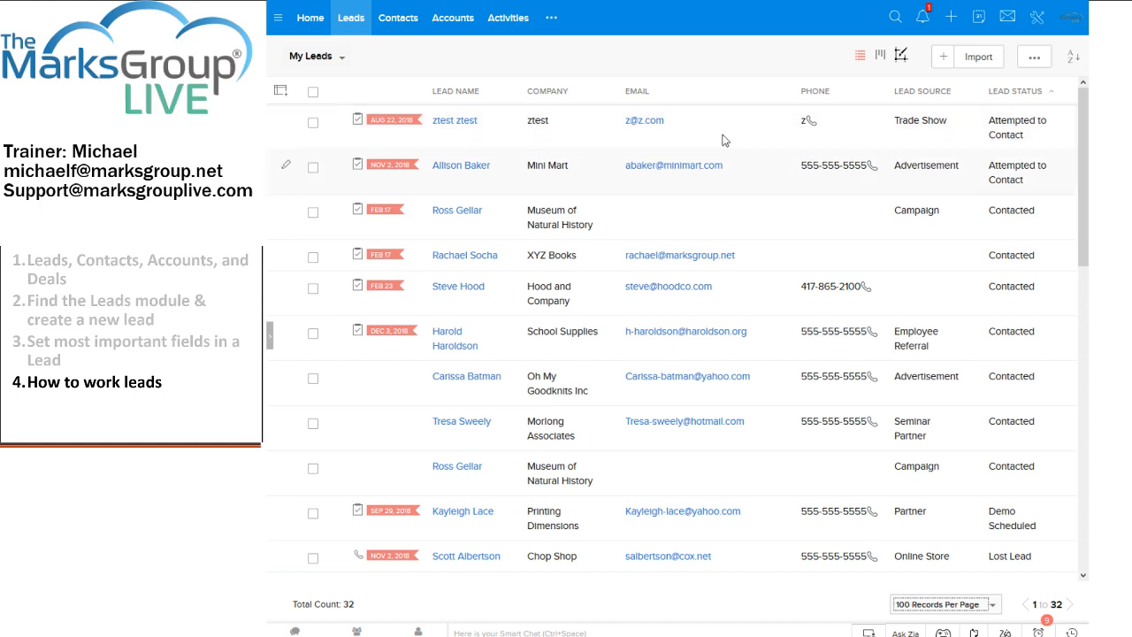
pyautogui.click(341, 60)
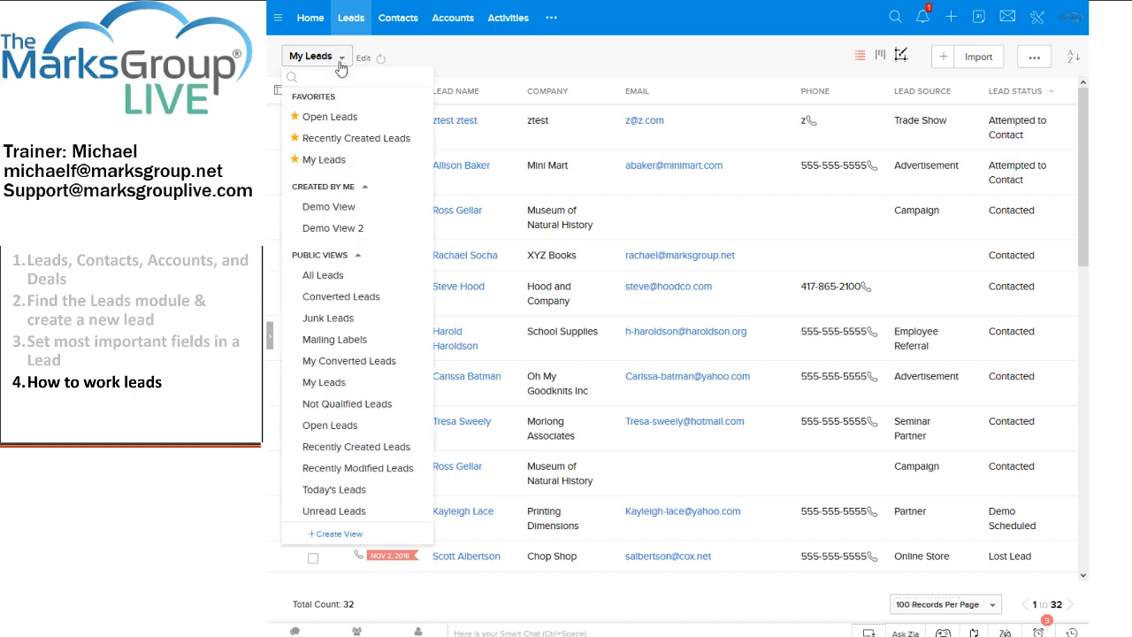
pyautogui.click(334, 278)
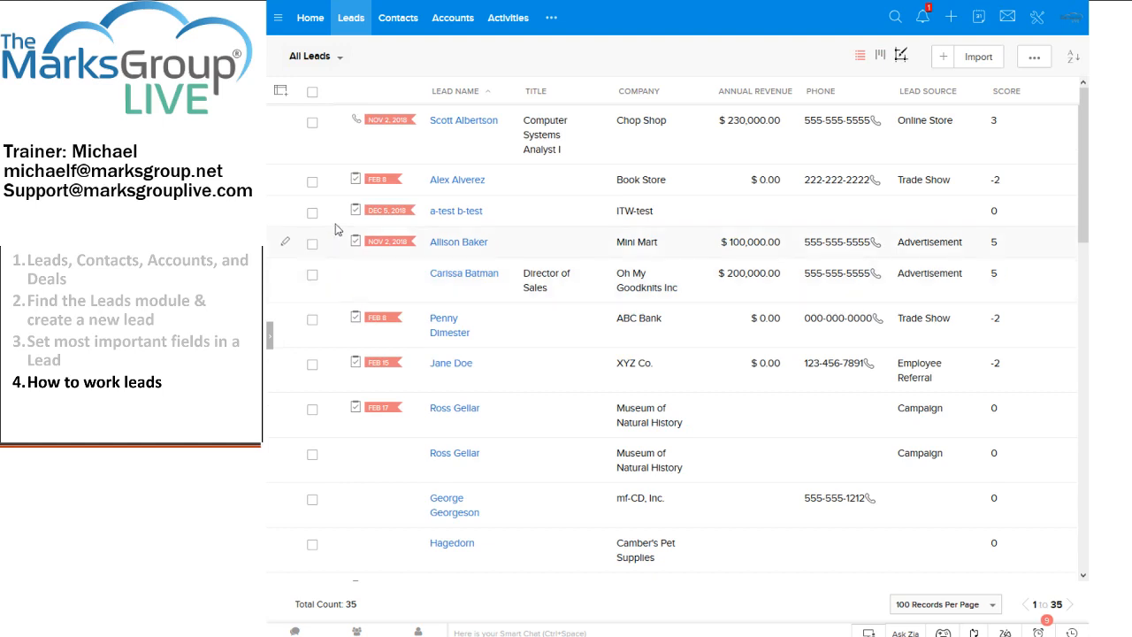
pyautogui.click(335, 60)
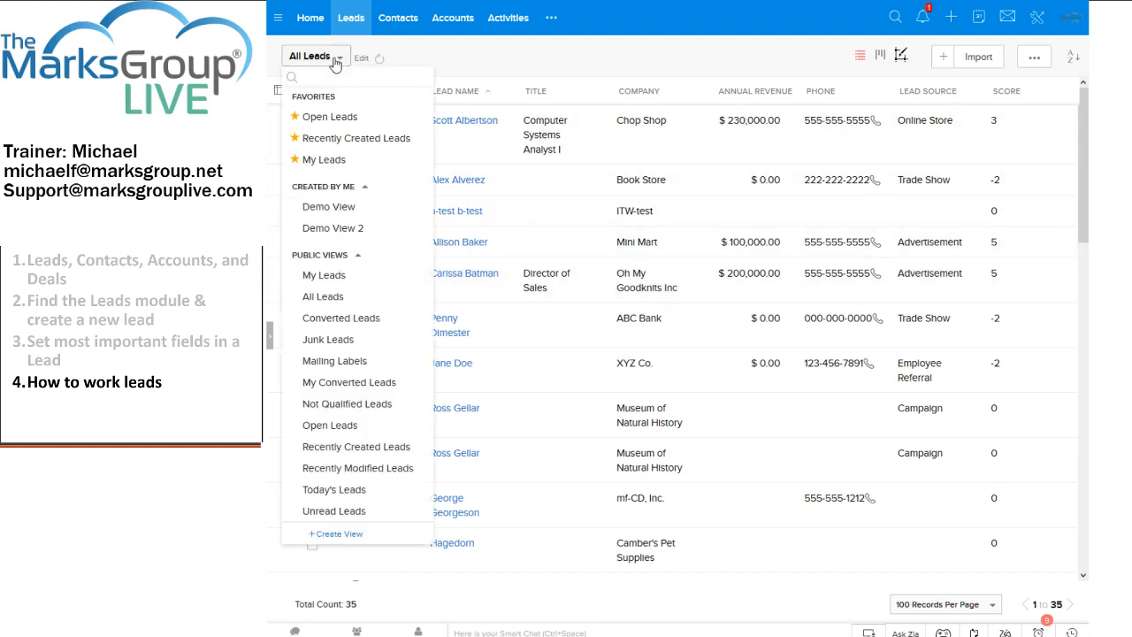
pyautogui.click(315, 160)
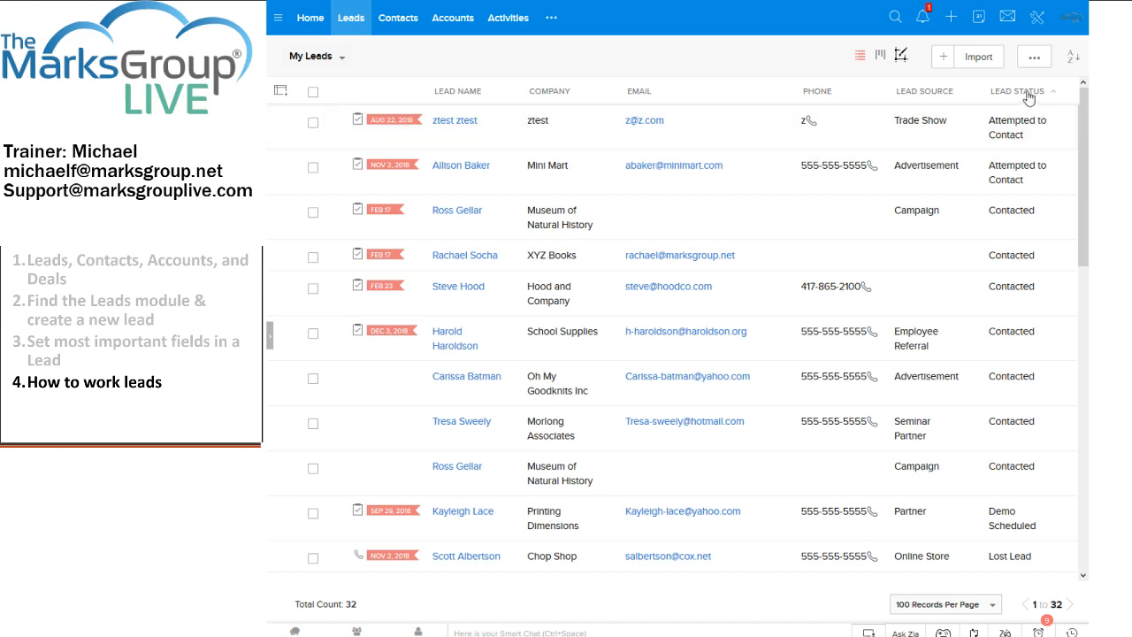
pyautogui.click(996, 95)
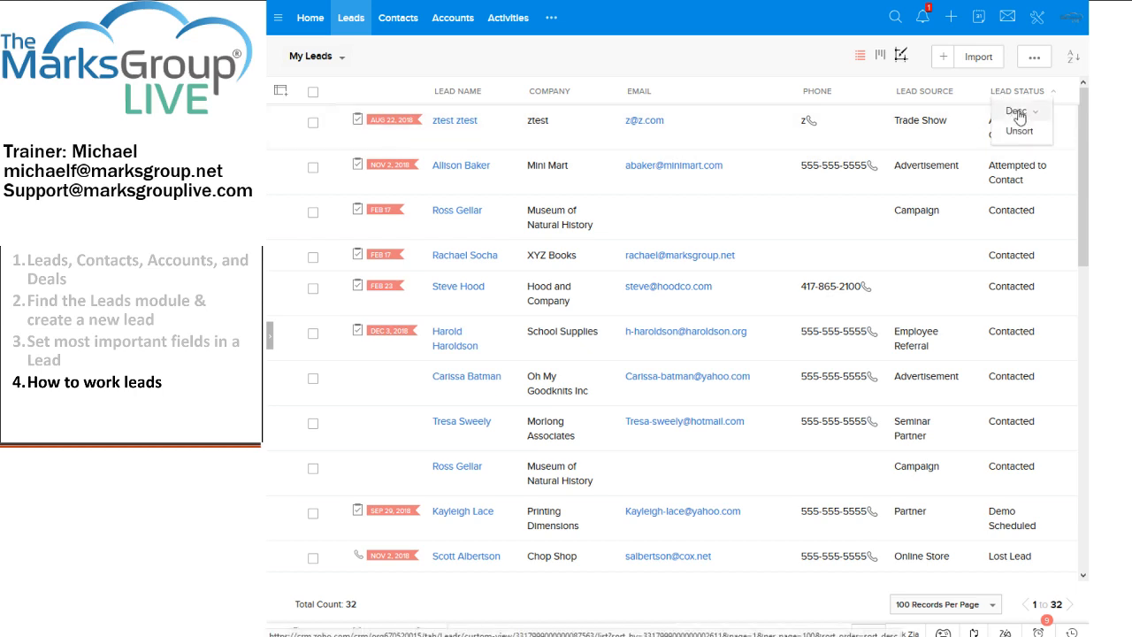
pyautogui.click(1017, 111)
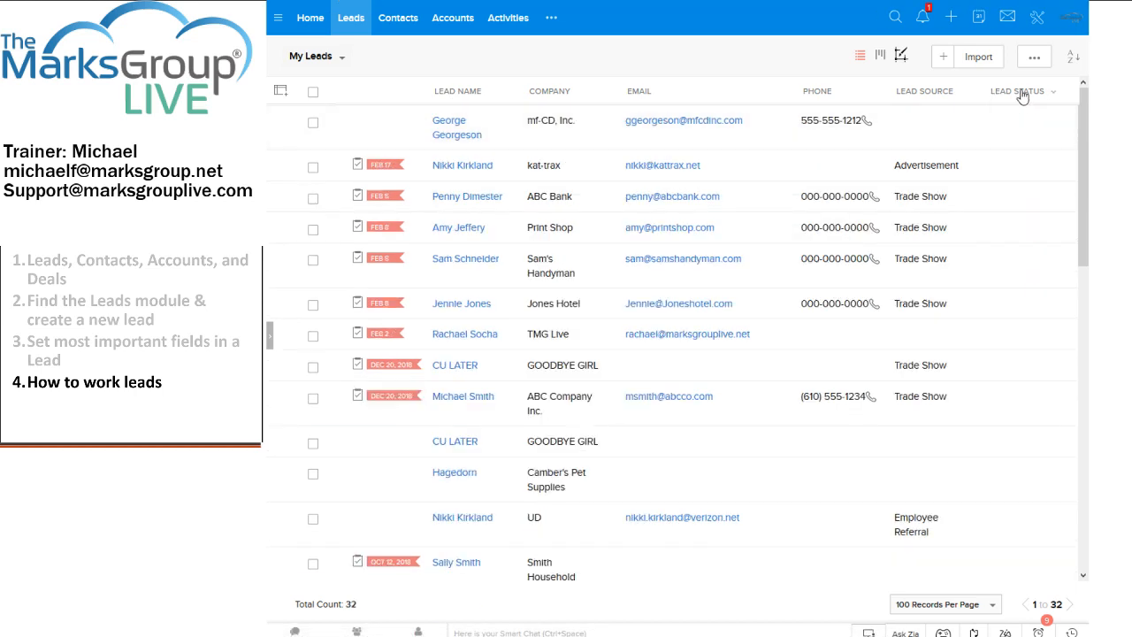
pyautogui.click(1023, 93)
pyautogui.click(1021, 113)
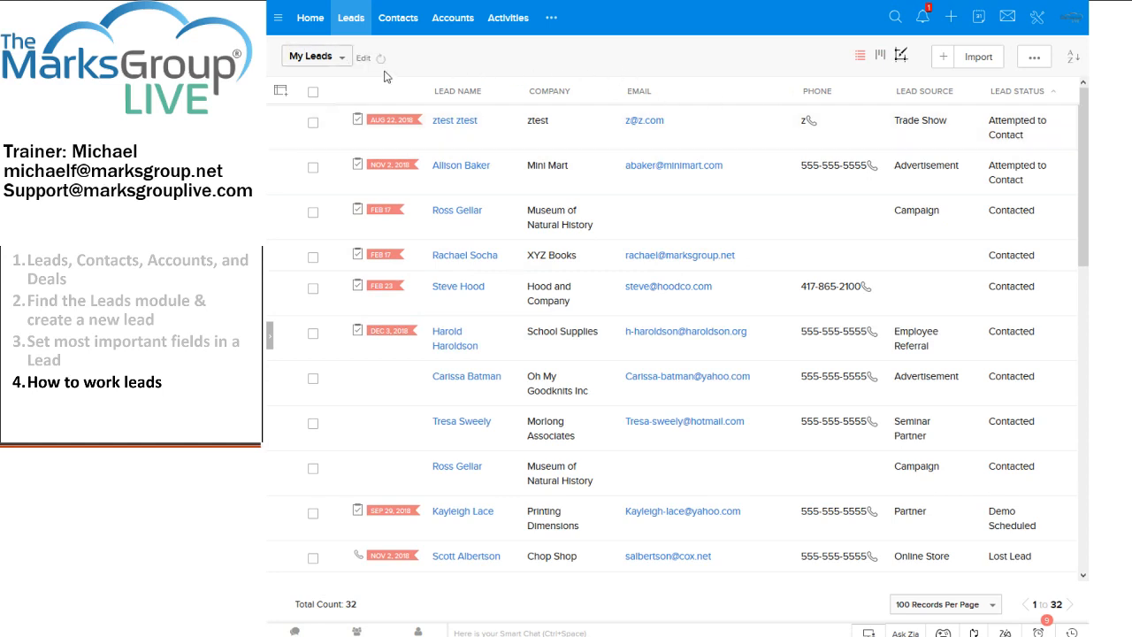
pyautogui.click(281, 92)
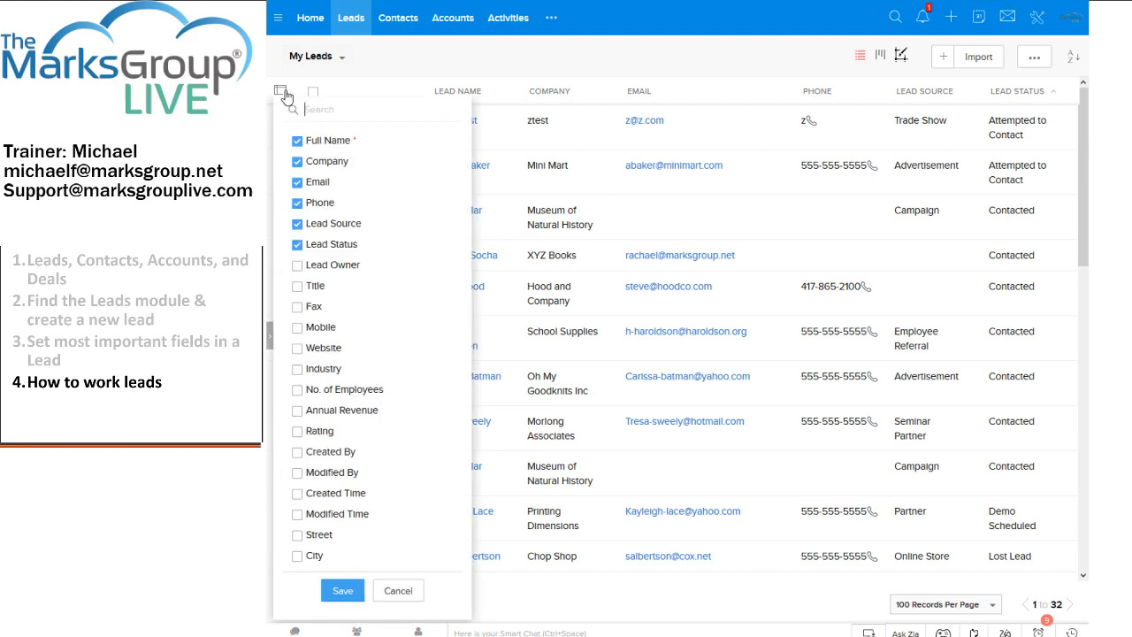
pyautogui.click(673, 65)
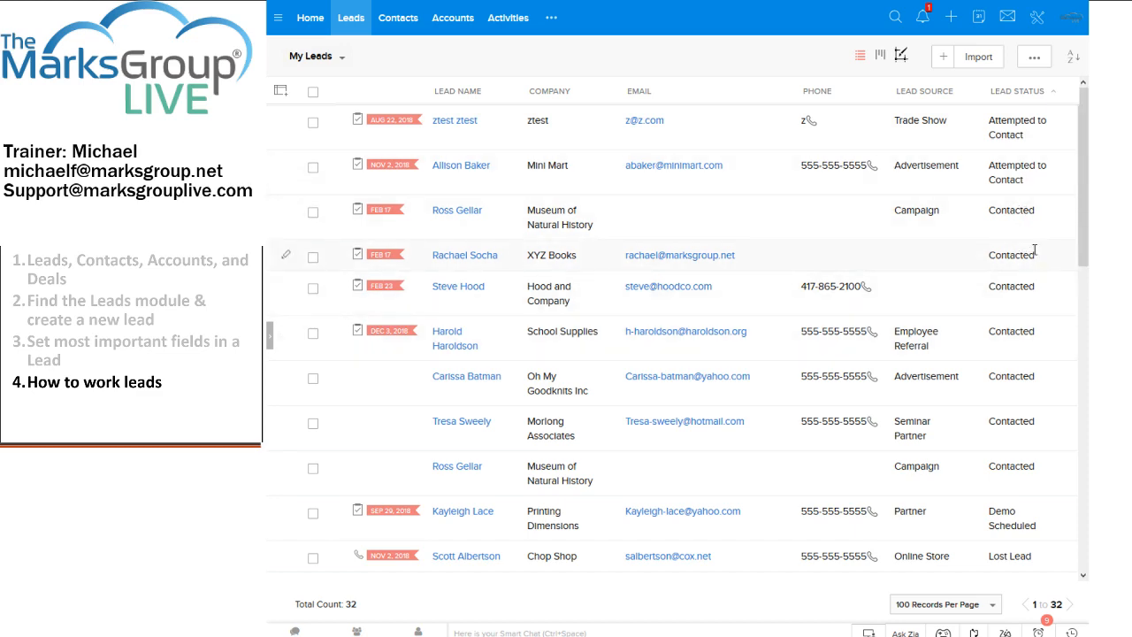
pyautogui.scroll(-3, 1035, 310)
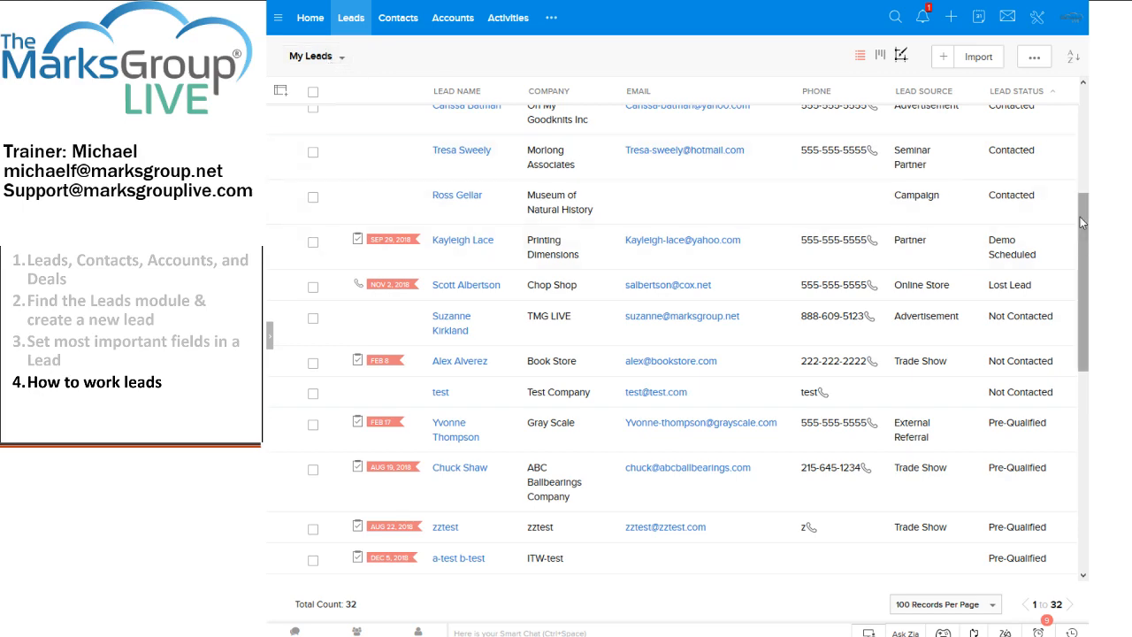
pyautogui.moveTo(1085, 223); pyautogui.dragTo(1084, 243)
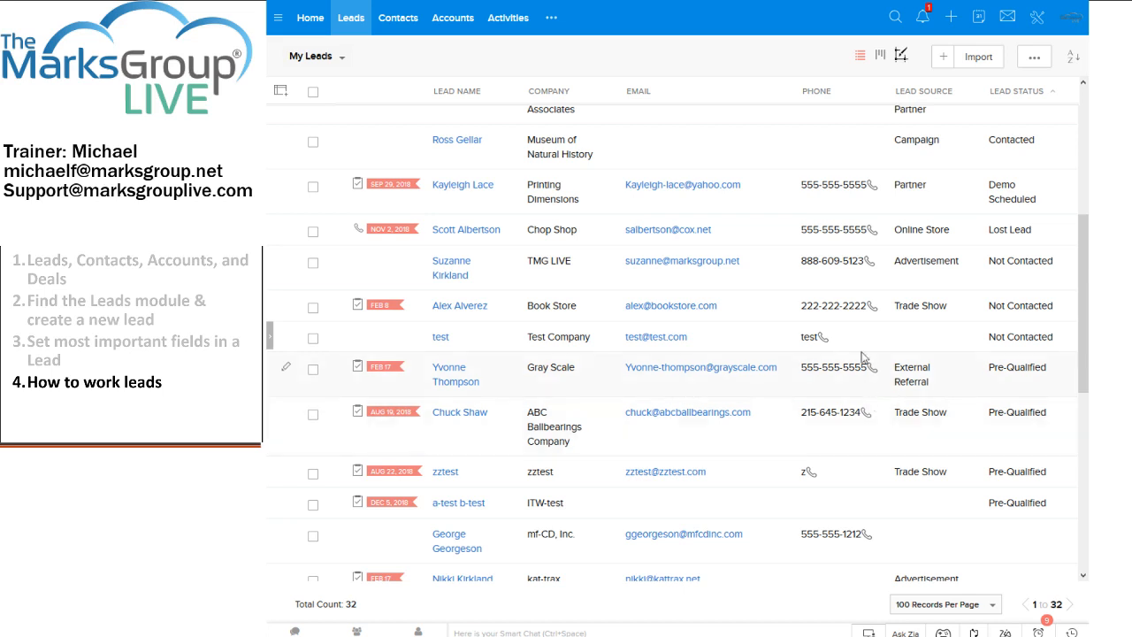
# - Open the TMG LIVE lead and scroll through its attachments and tasks
pyautogui.click(447, 272)
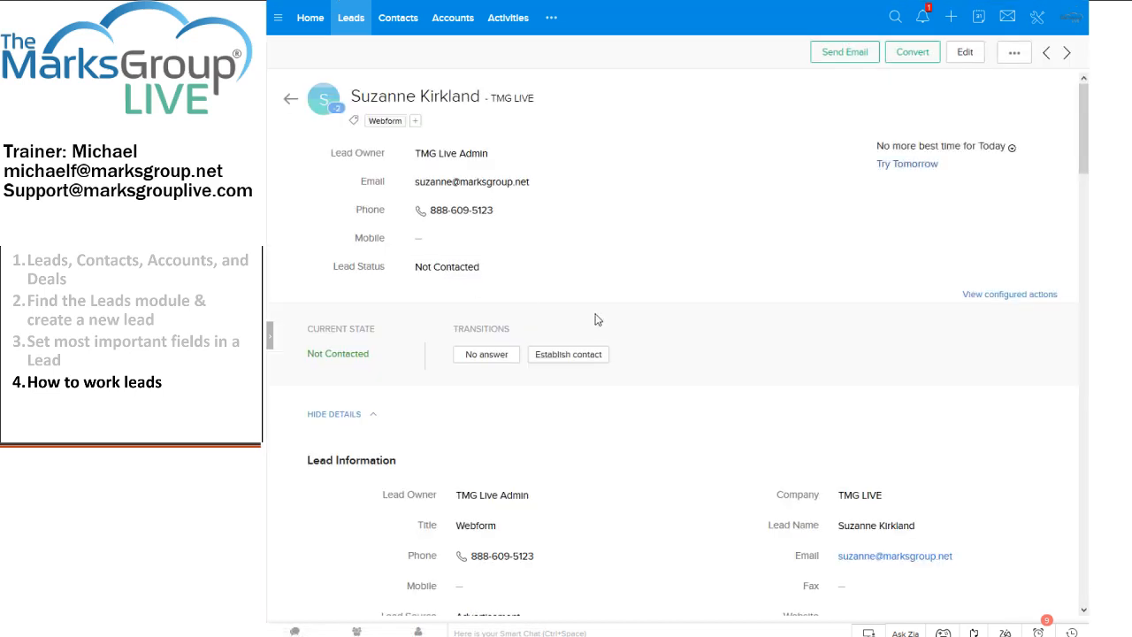
pyautogui.moveTo(1085, 147); pyautogui.dragTo(1086, 429)
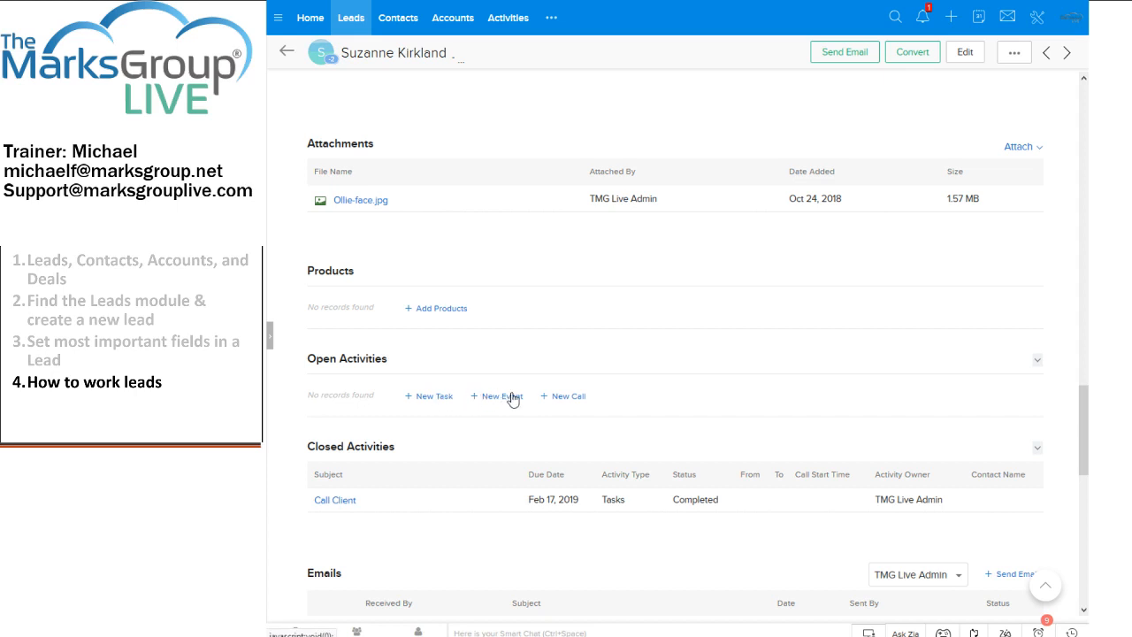
# - Start and cancel a new call log, then go back to the 32-lead My Leads list
pyautogui.click(562, 397)
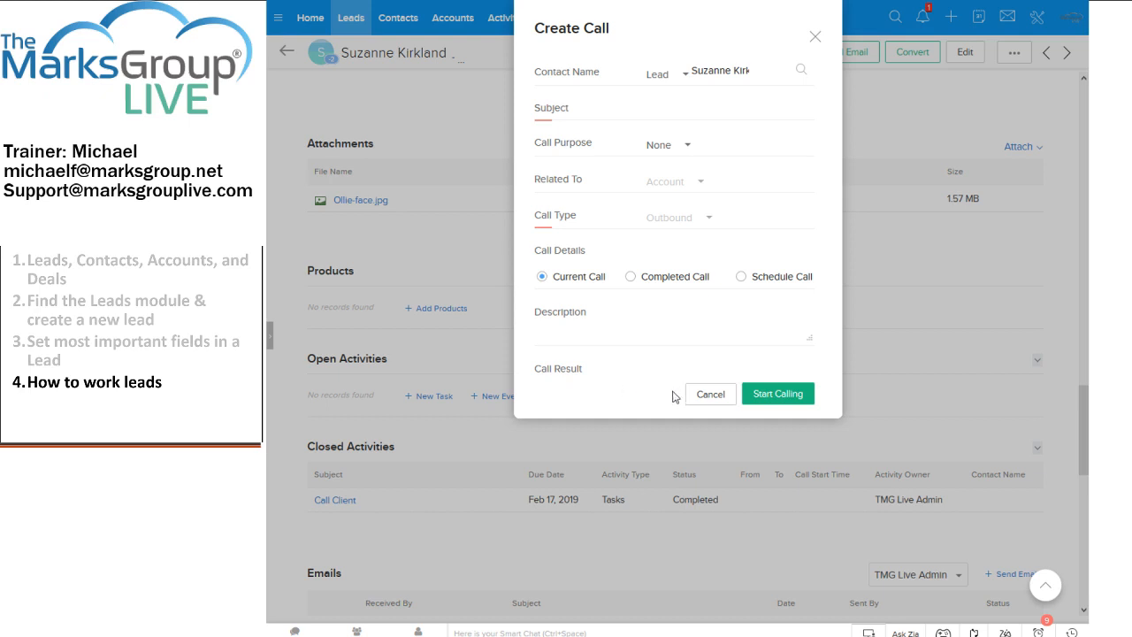
pyautogui.click(710, 396)
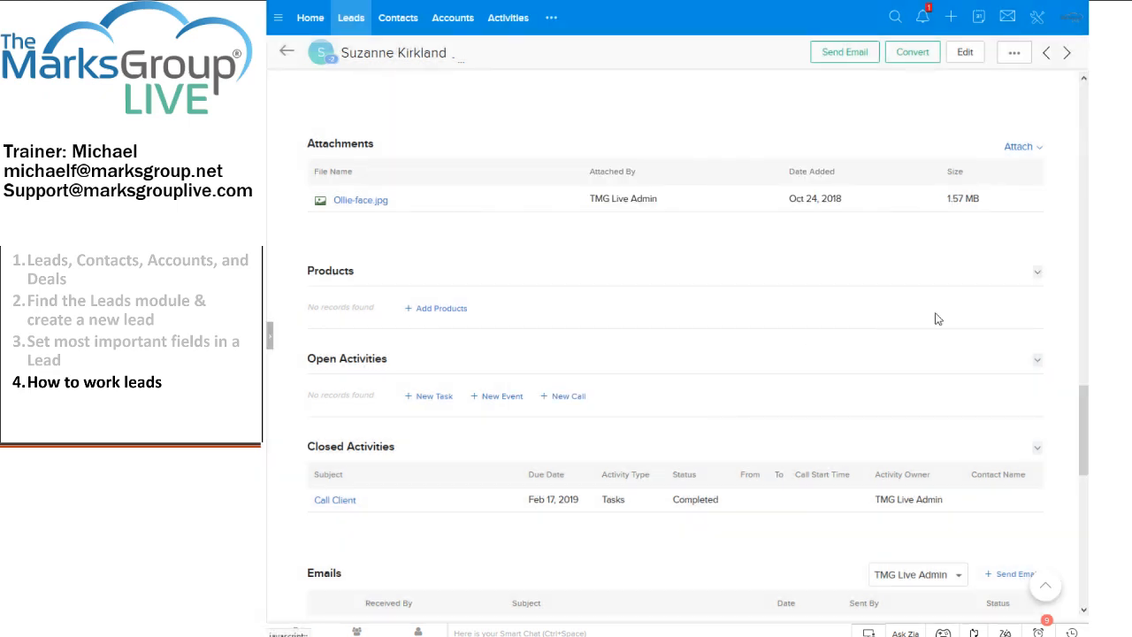
pyautogui.moveTo(1085, 424); pyautogui.dragTo(1079, 190)
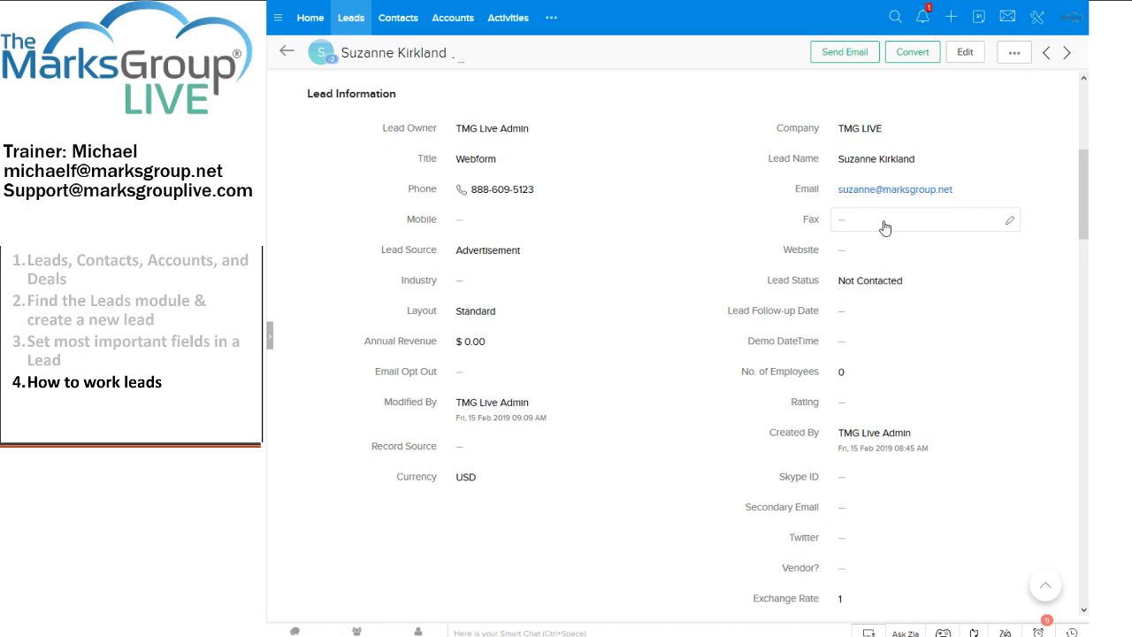
pyautogui.click(288, 55)
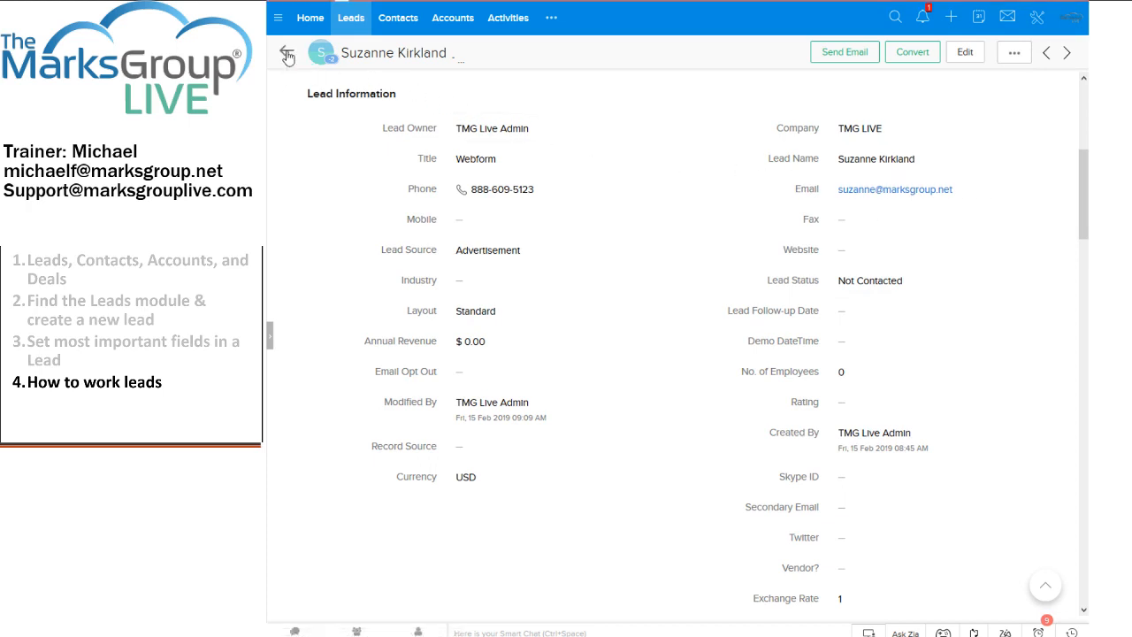
pyautogui.moveTo(1086, 297); pyautogui.dragTo(1055, 113)
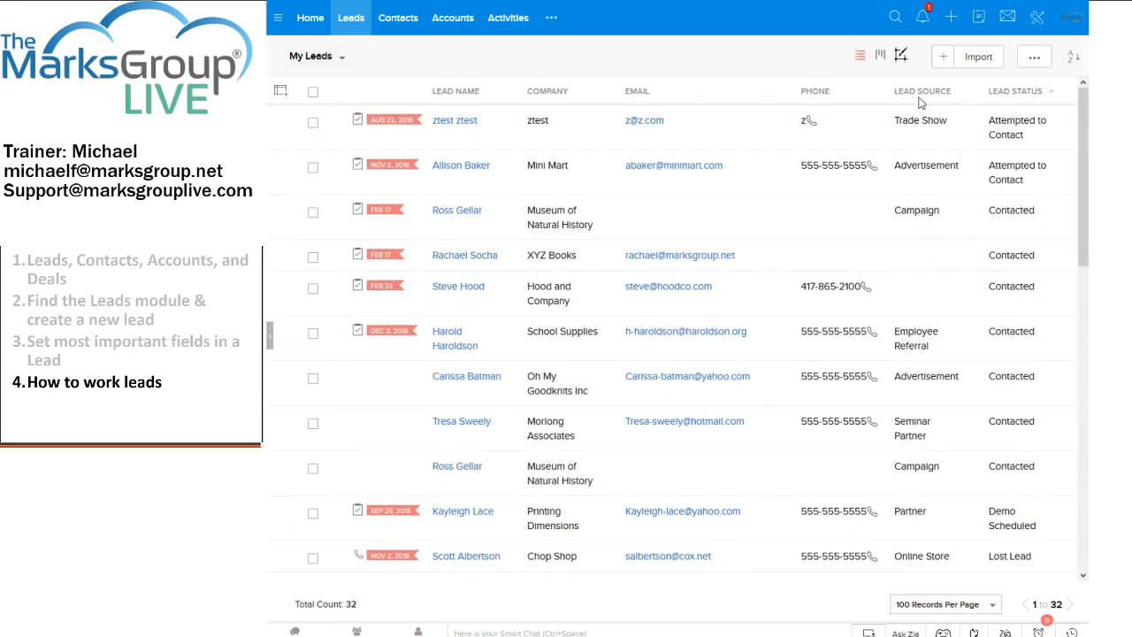
# - Sort the leads by Lead Status and open the mf-CD, Inc. lead down to Lead Information
pyautogui.click(1024, 91)
pyautogui.click(1021, 131)
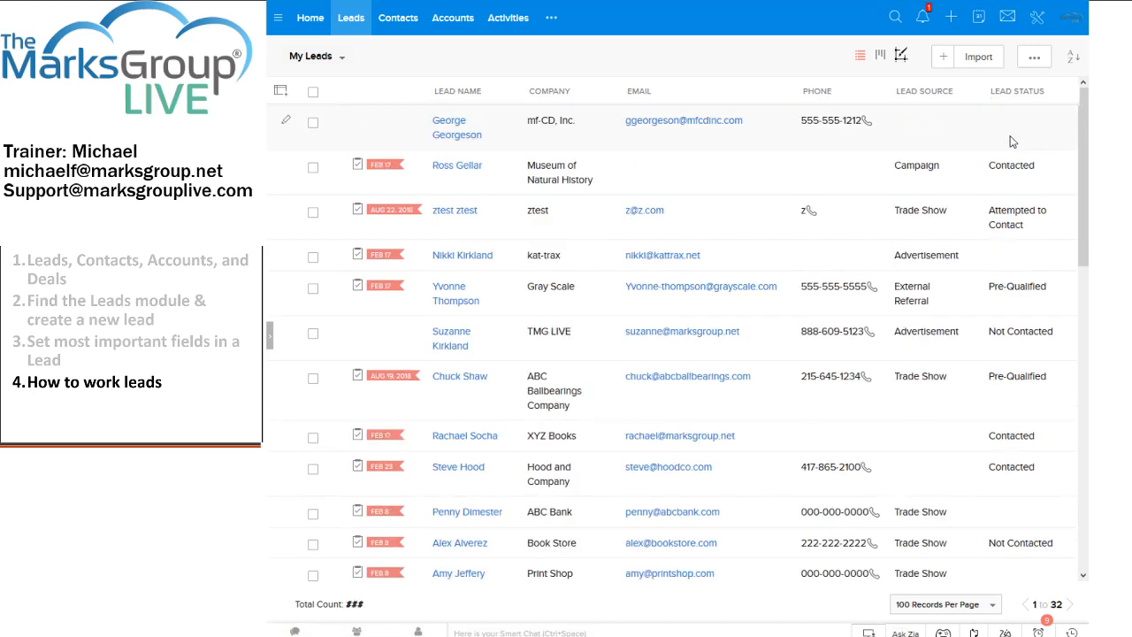
pyautogui.click(437, 124)
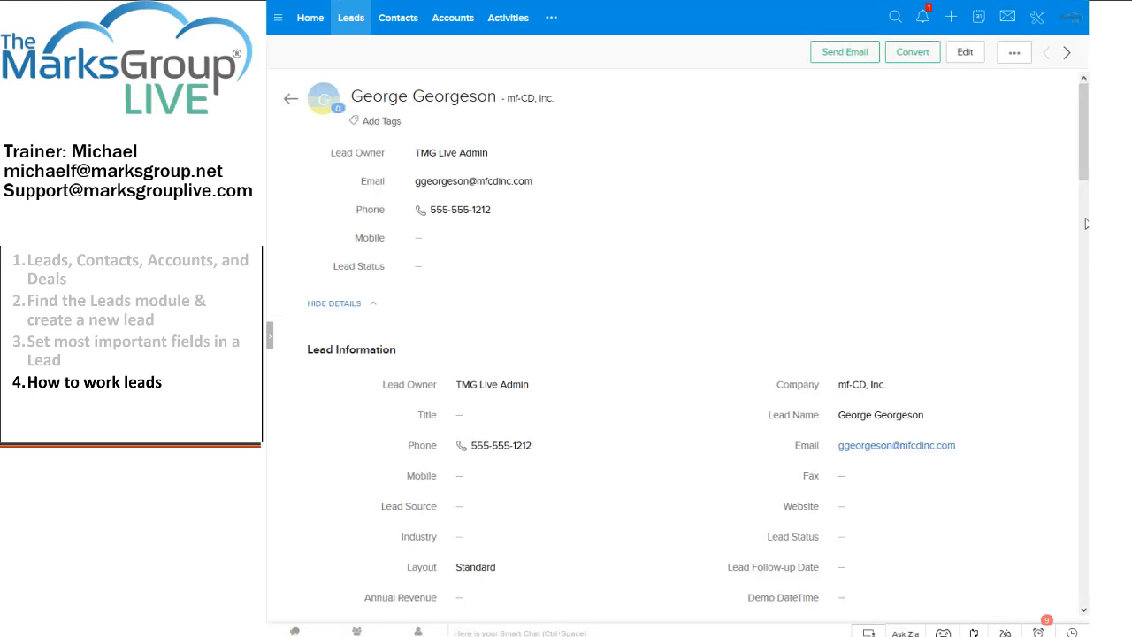
pyautogui.scroll(-4, 1086, 223)
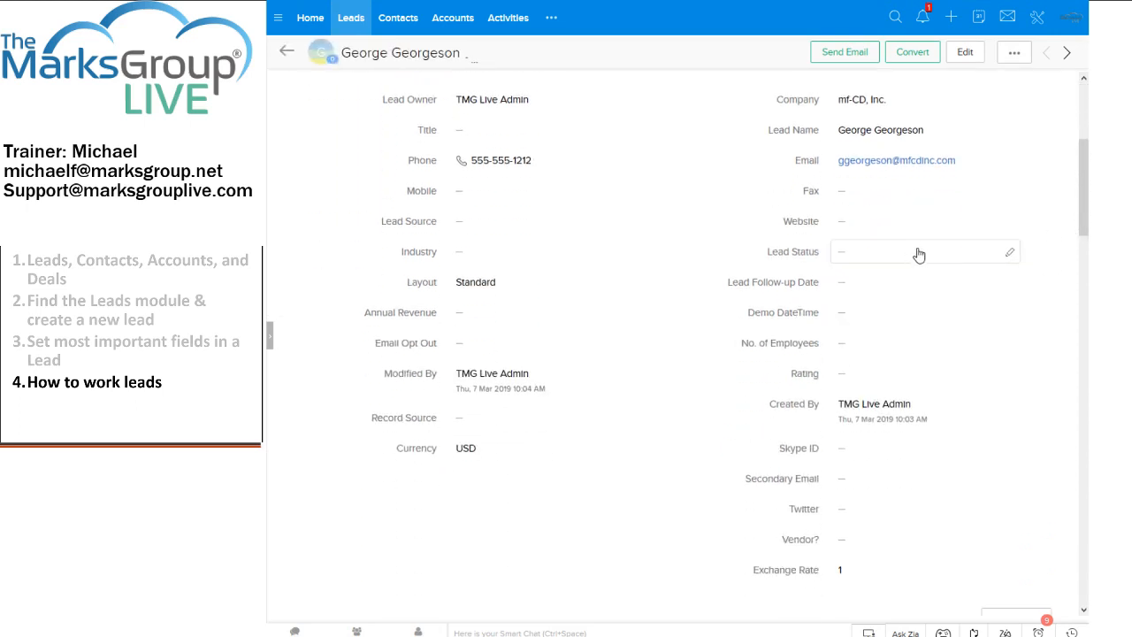
# - Change the mf-CD, Inc. lead's Lead Status to Attempted to Contact and go back to the Leads list
pyautogui.click(1008, 254)
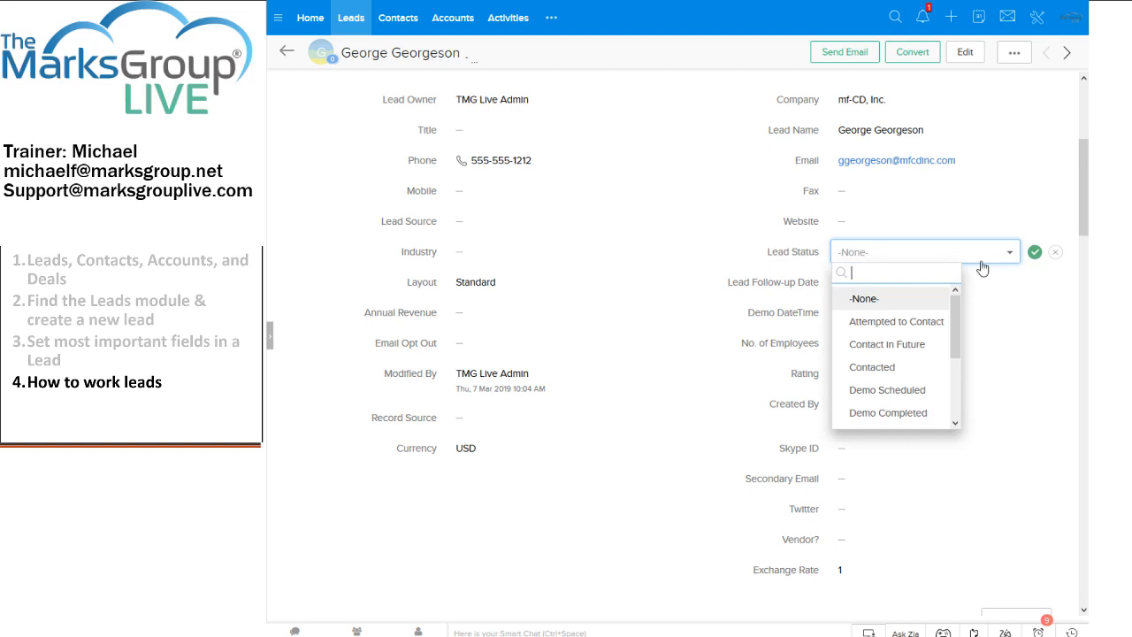
pyautogui.click(907, 326)
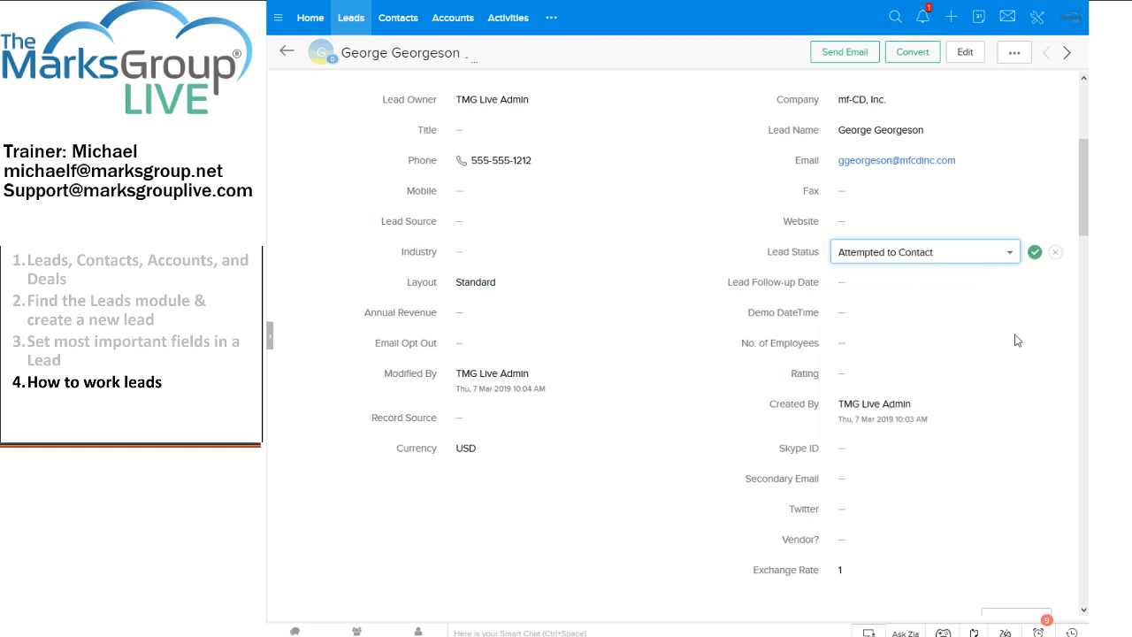
pyautogui.click(1035, 252)
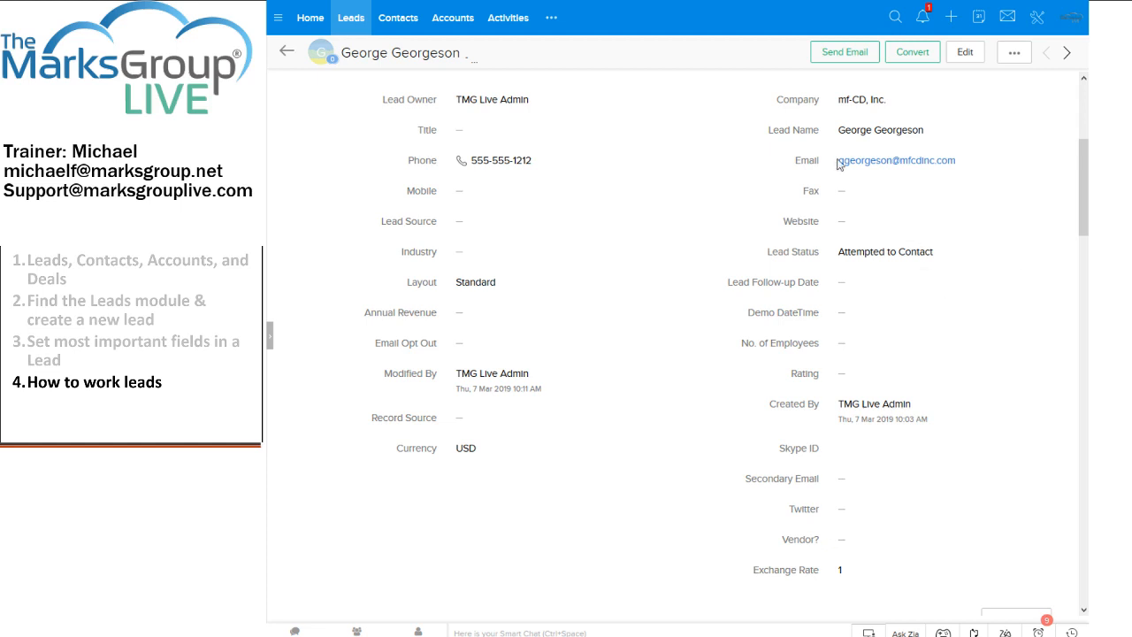
pyautogui.click(352, 26)
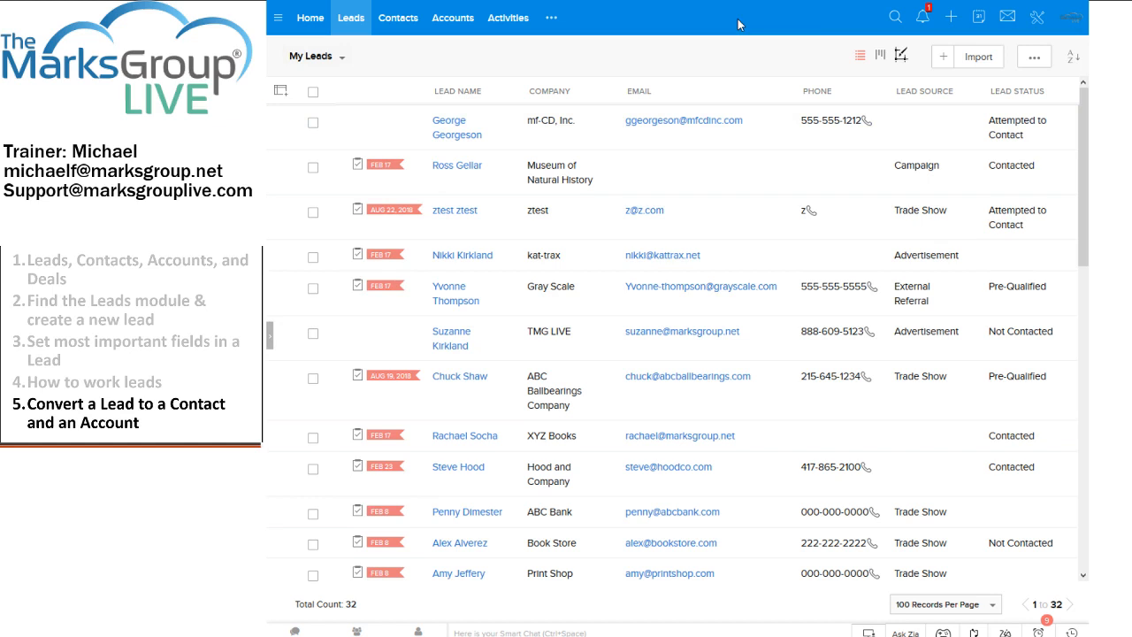
# - Reload the Leads list and start the Convert action for the mf-CD, Inc. lead
pyautogui.click(352, 20)
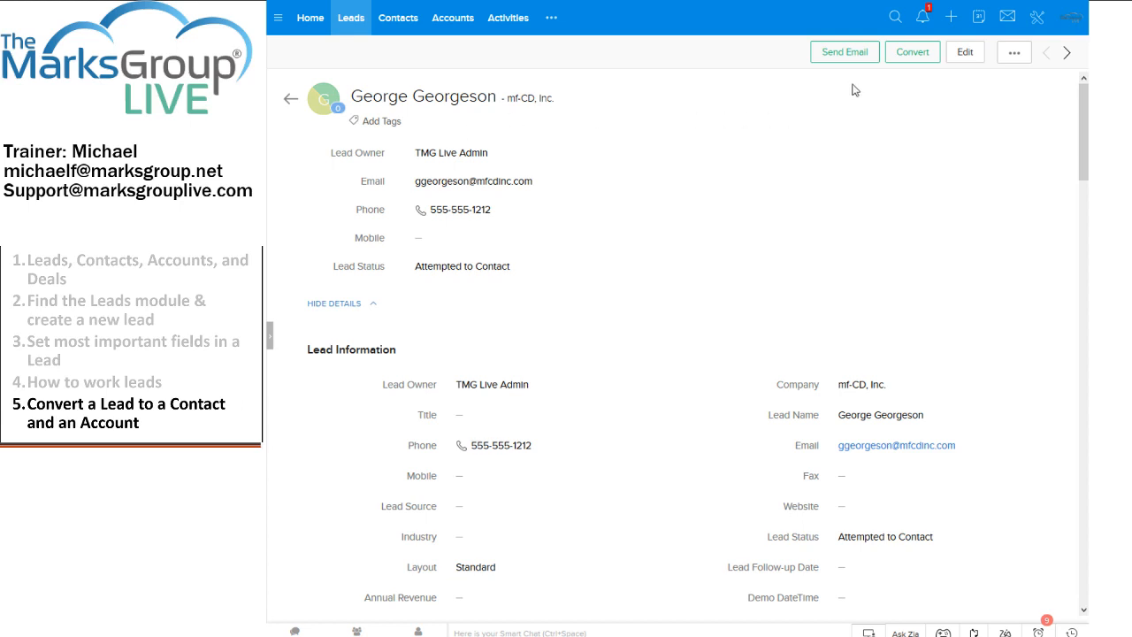
pyautogui.click(897, 56)
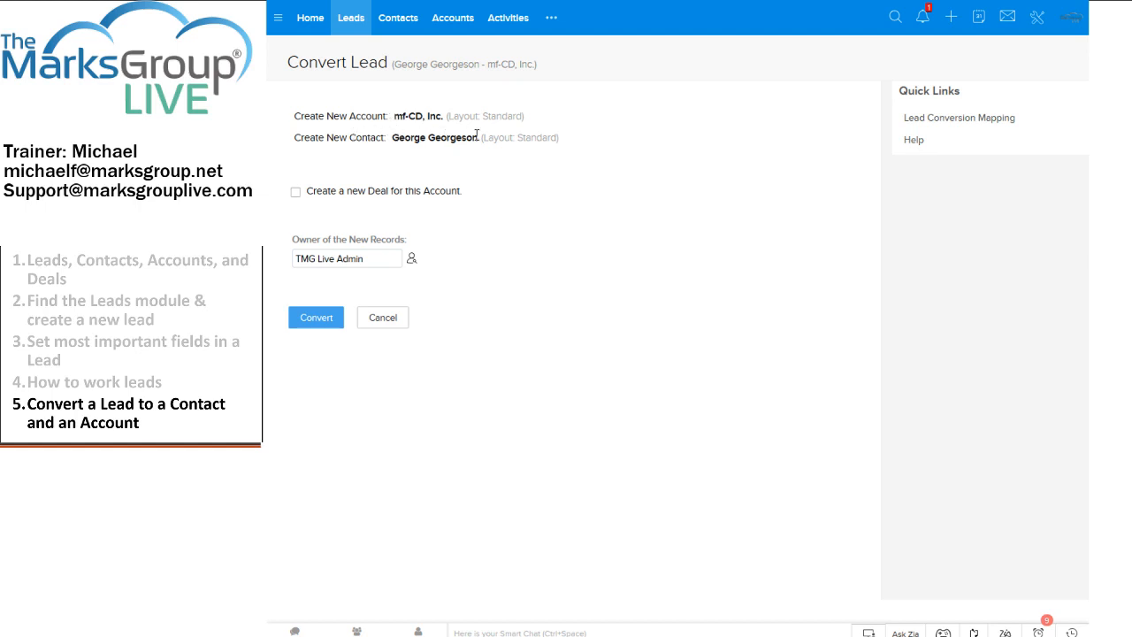
pyautogui.click(297, 193)
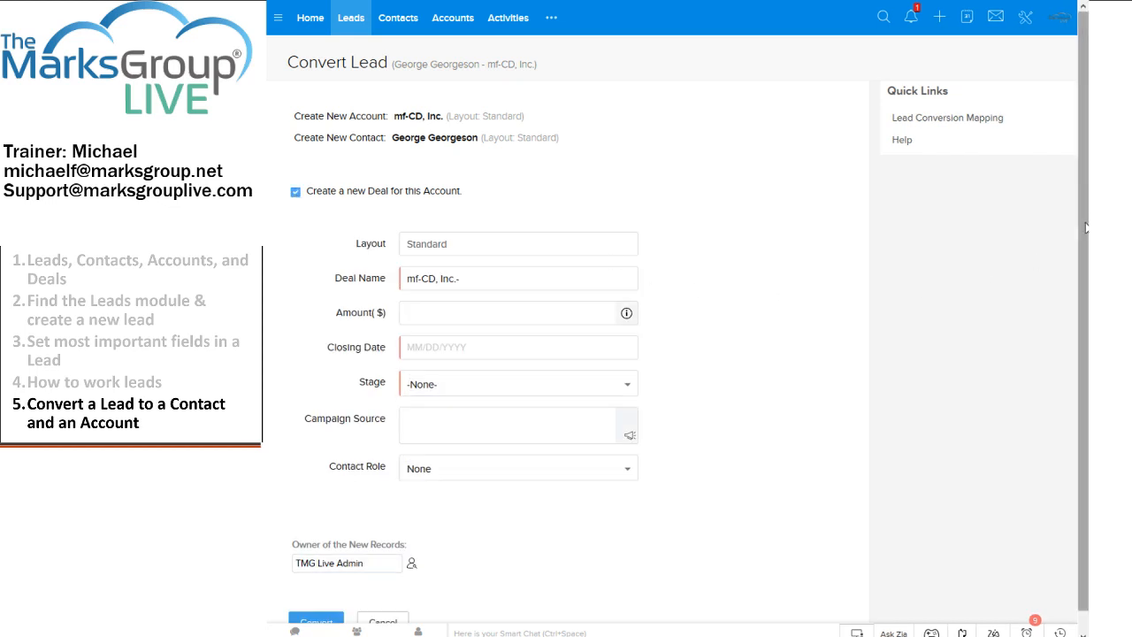
pyautogui.moveTo(1084, 198); pyautogui.dragTo(1087, 223)
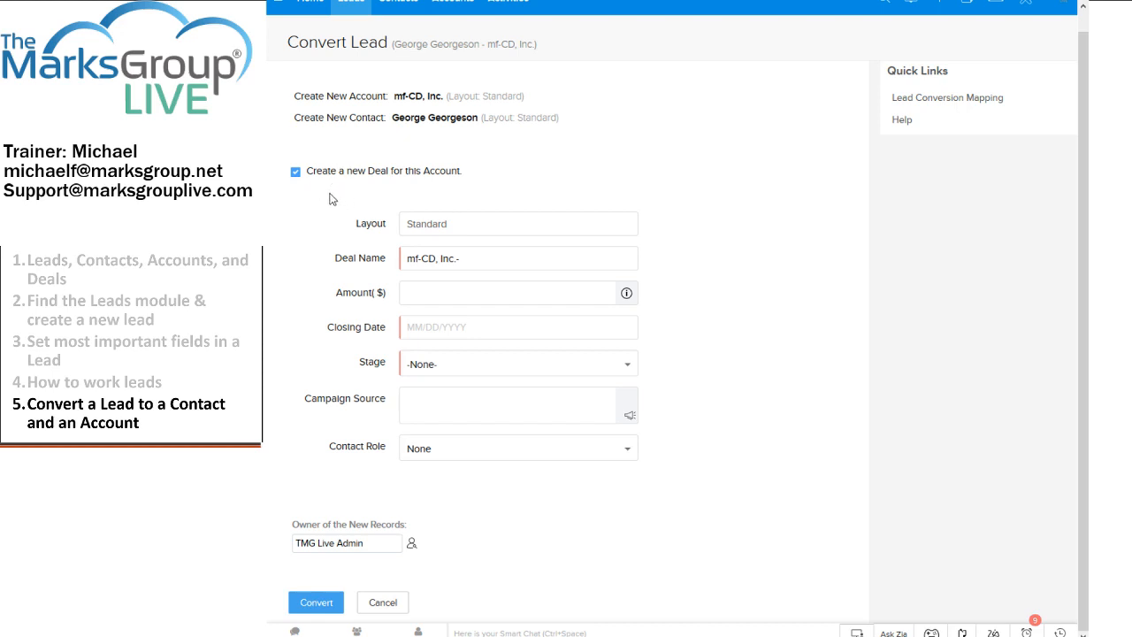
pyautogui.click(297, 174)
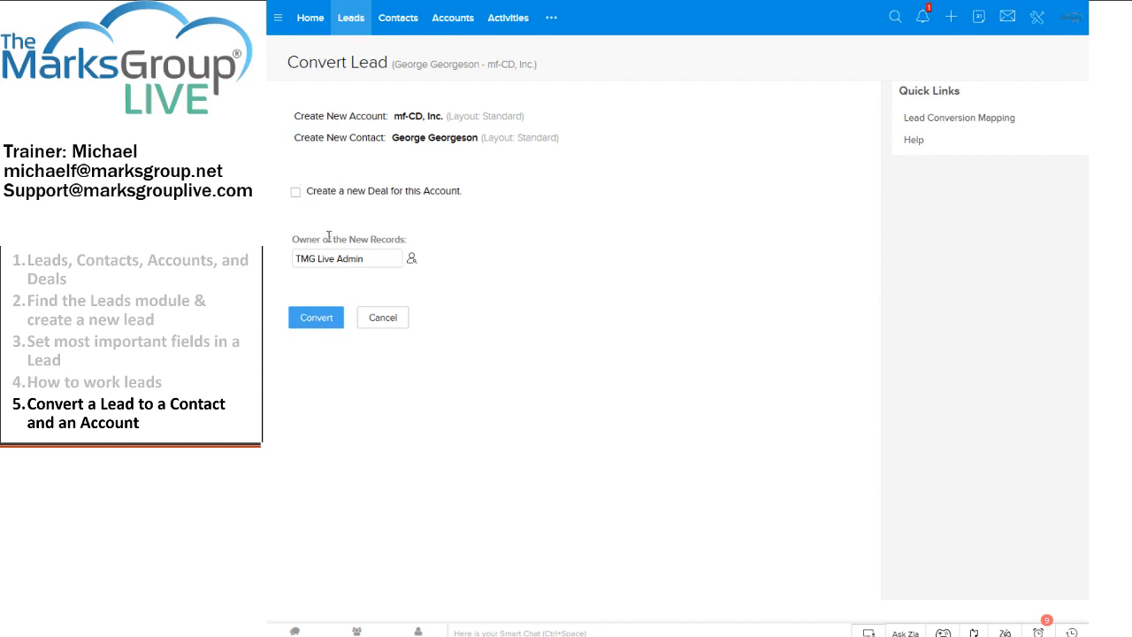
# - Keep TMG Live Admin as owner and convert the lead into the mf-CD, Inc. account and contact
pyautogui.click(412, 259)
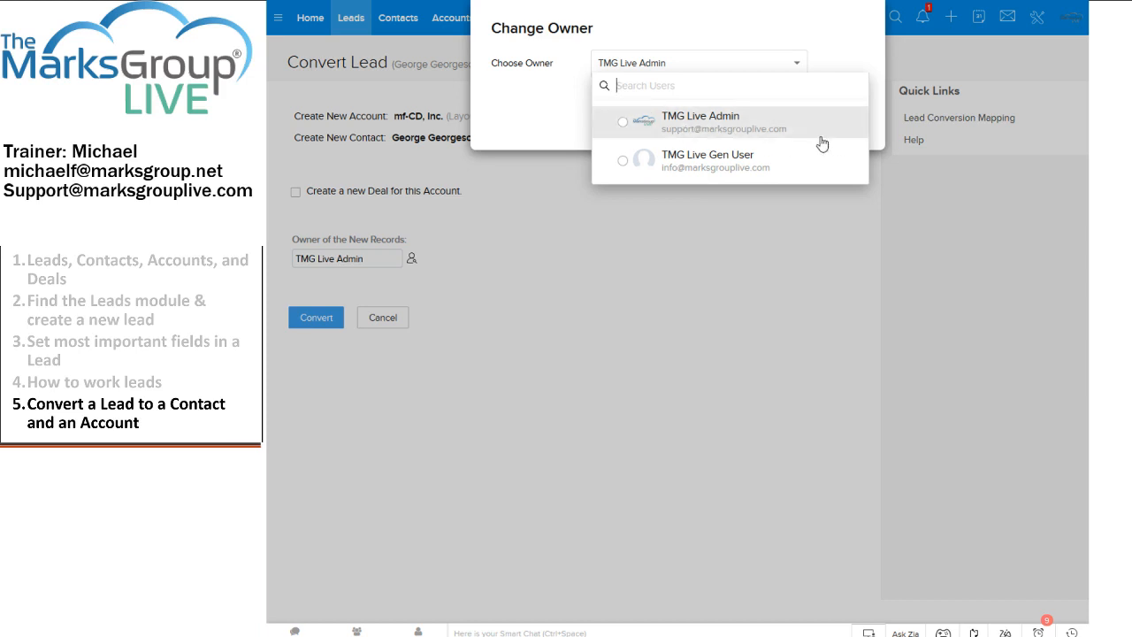
pyautogui.click(682, 130)
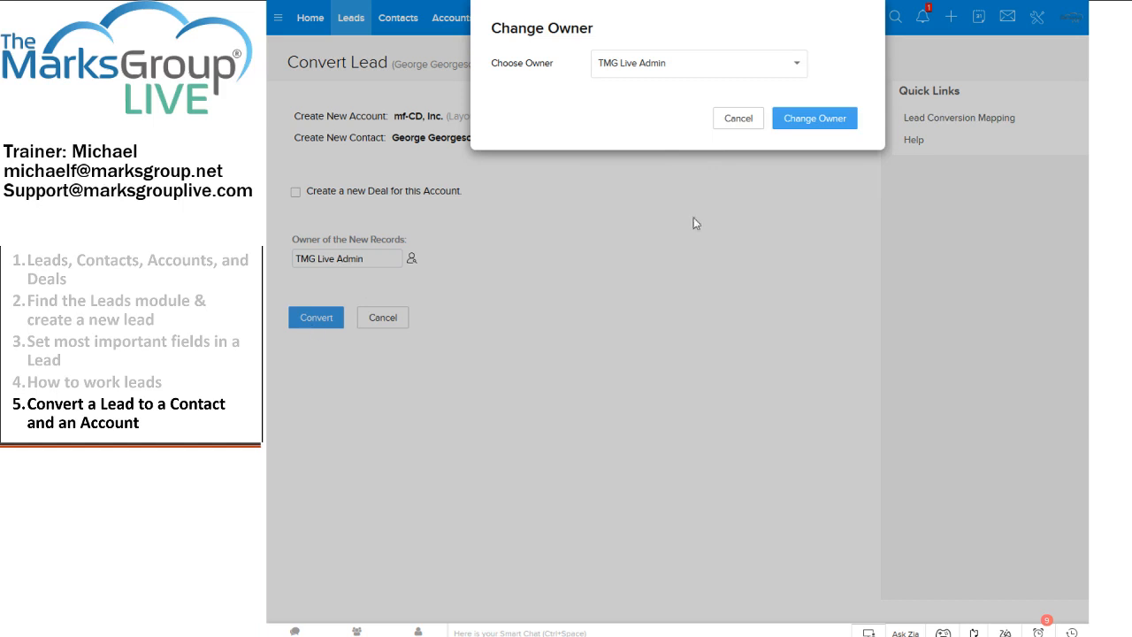
pyautogui.click(751, 127)
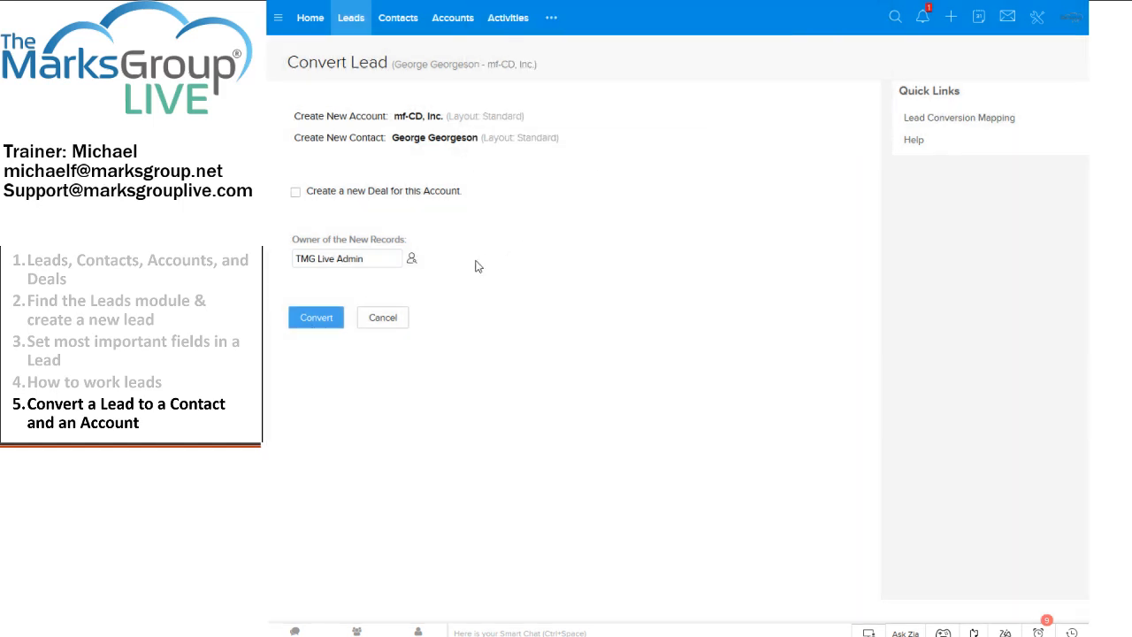
pyautogui.click(327, 324)
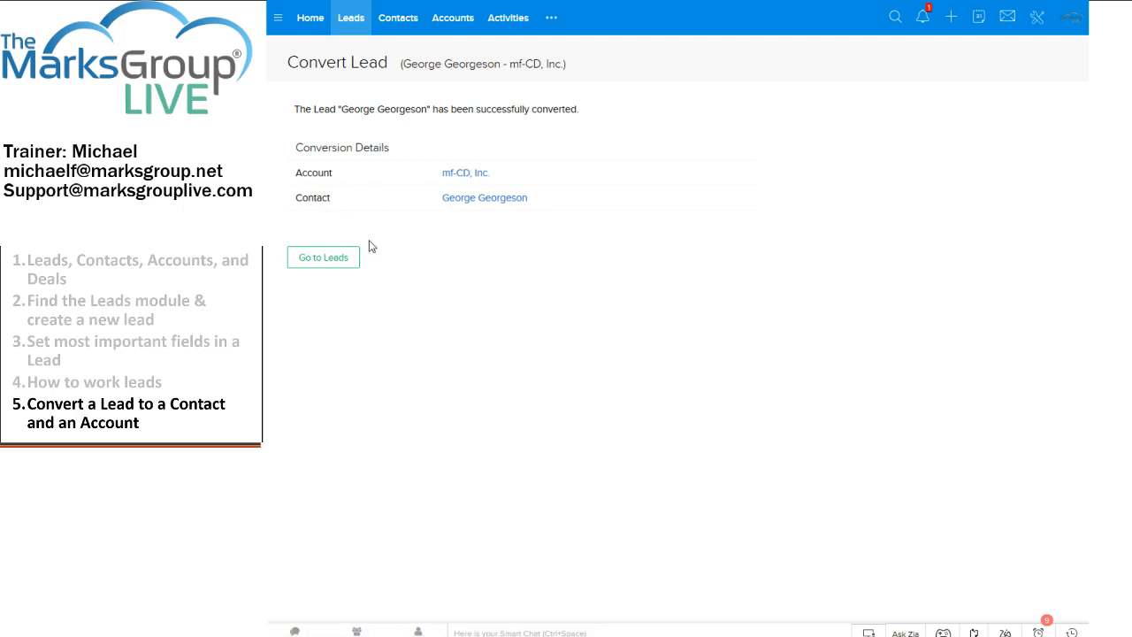
# - Return to the Leads list and sort it by Lead Name ascending
pyautogui.click(321, 261)
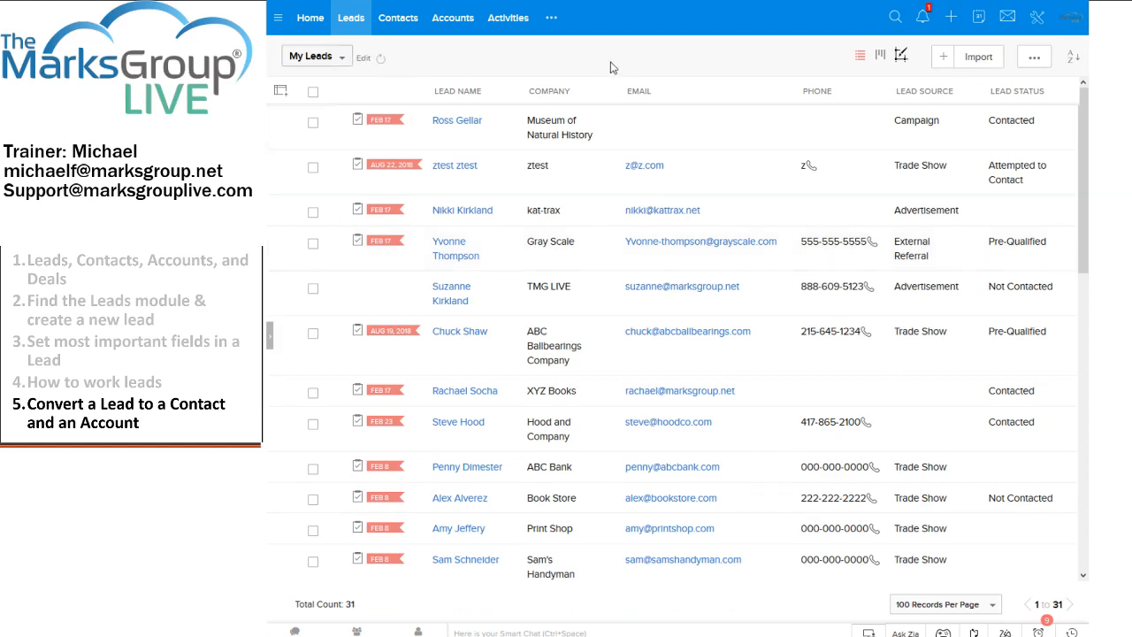
pyautogui.click(460, 99)
pyautogui.click(459, 112)
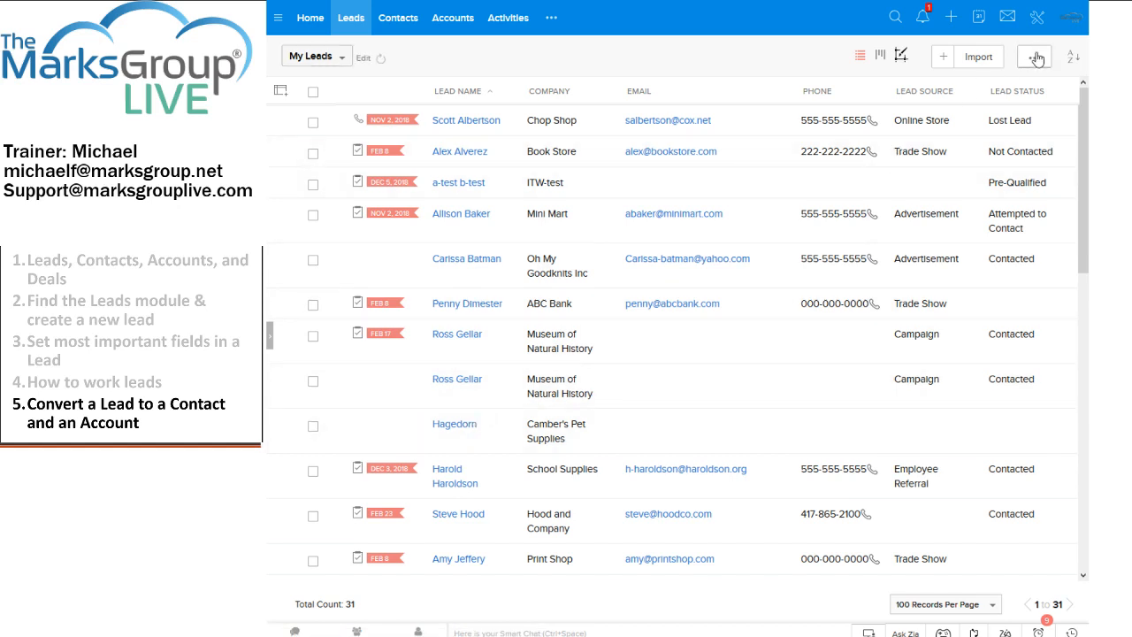
# - Filter lead names by the letter G, then clear the filter to show all leads
pyautogui.click(1074, 59)
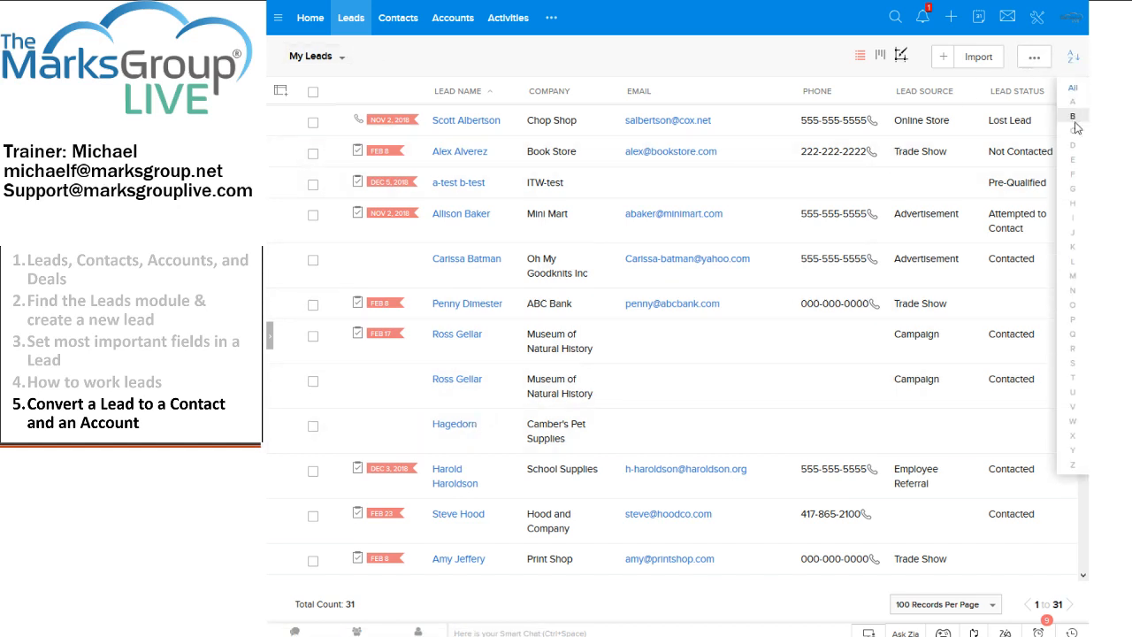
pyautogui.click(1073, 189)
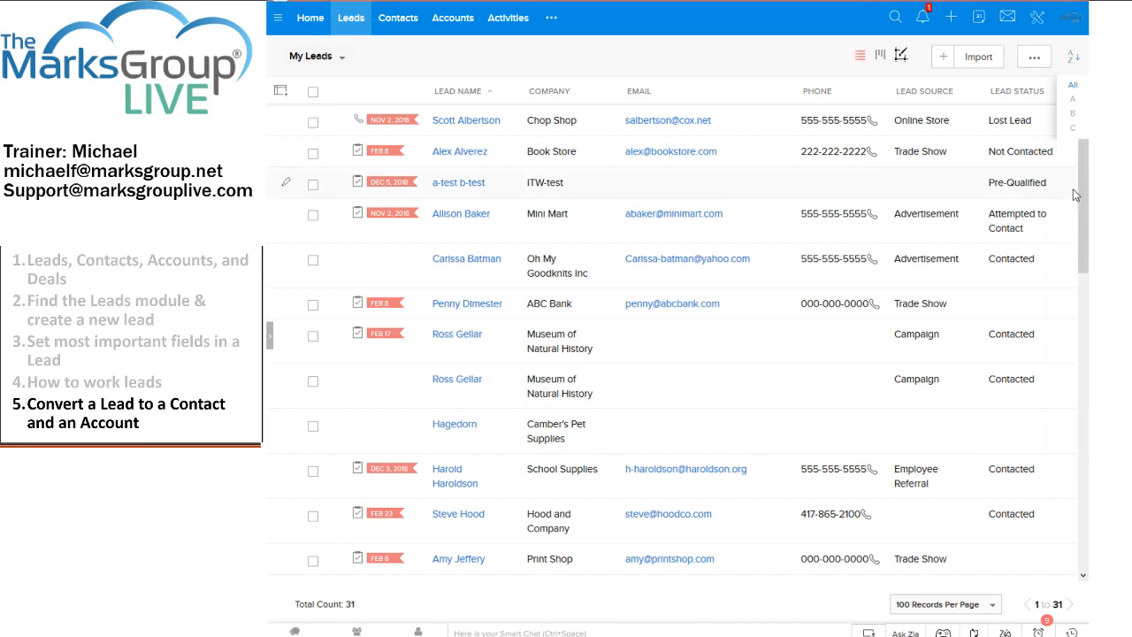
pyautogui.click(1072, 55)
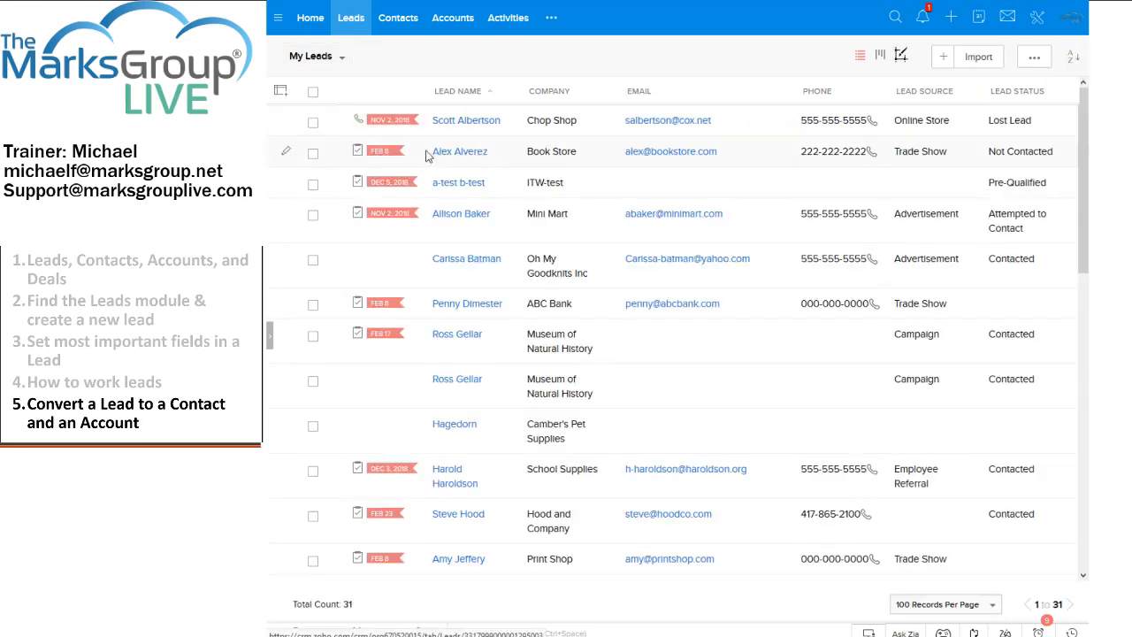
# - Search for the converted lead by name, open its linked contact, then show All Contacts
pyautogui.click(894, 17)
pyautogui.write('geop')
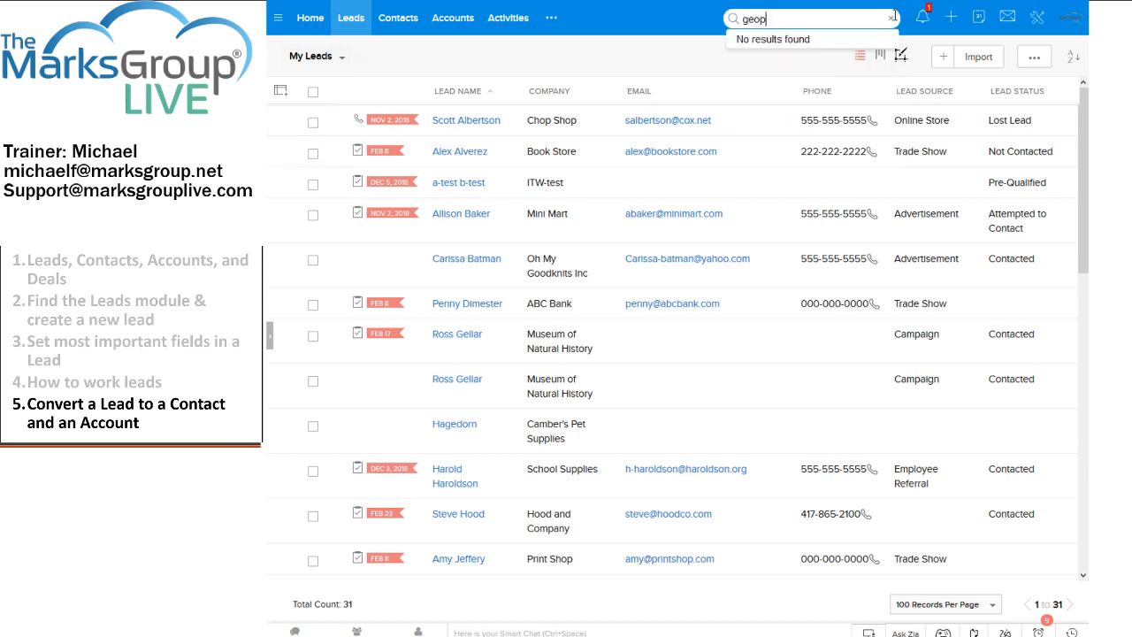
pyautogui.press('BackSpace')
pyautogui.write('reson')
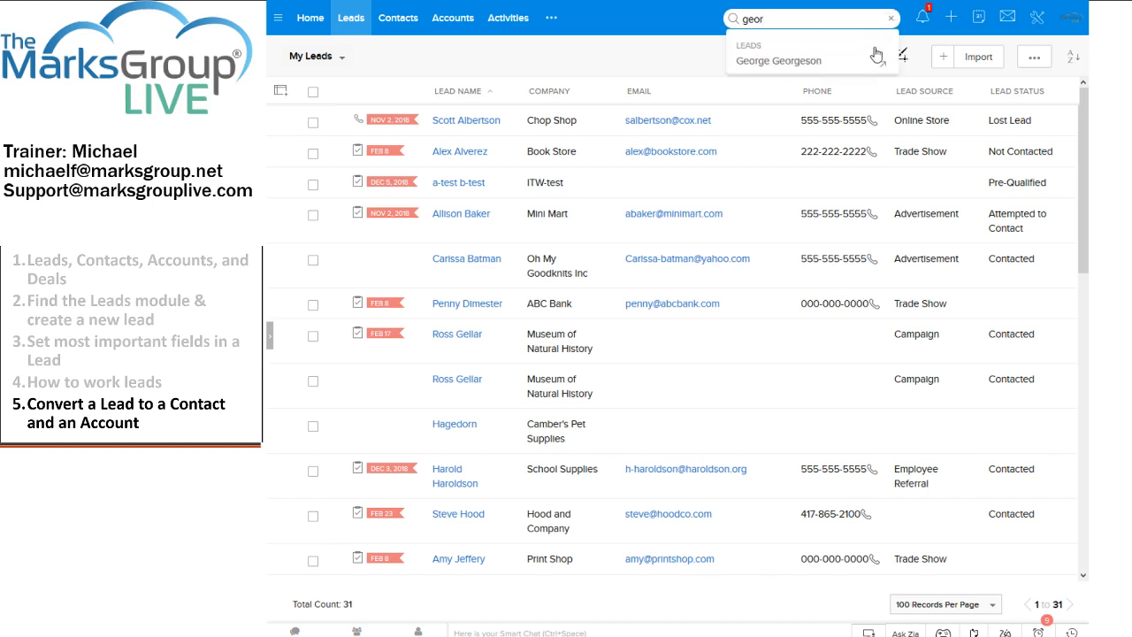
pyautogui.click(811, 62)
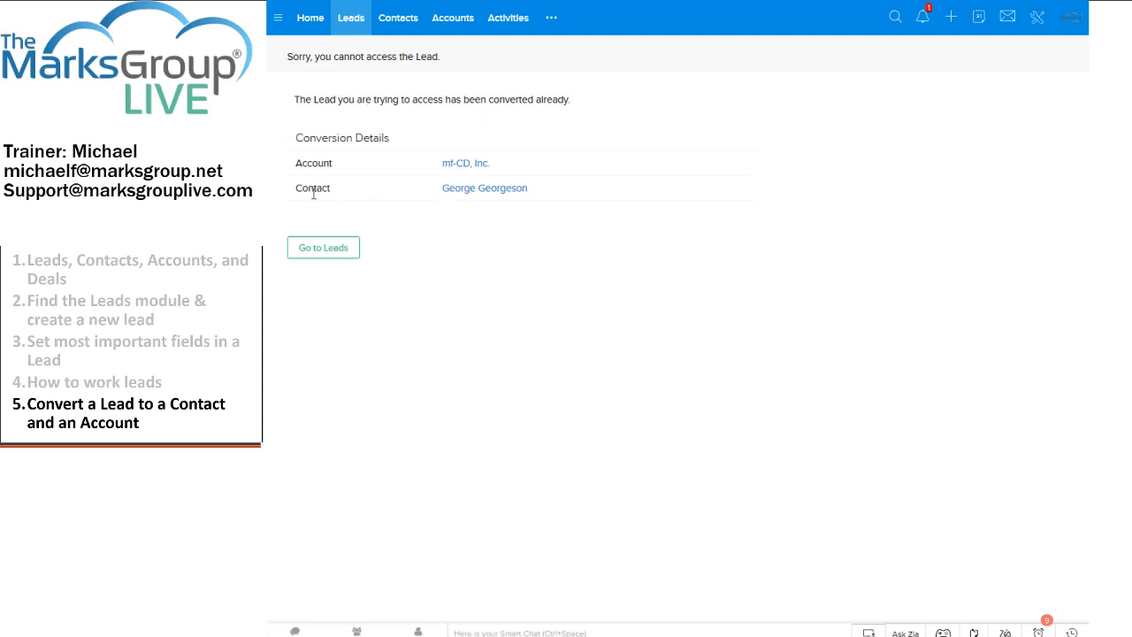
pyautogui.click(485, 191)
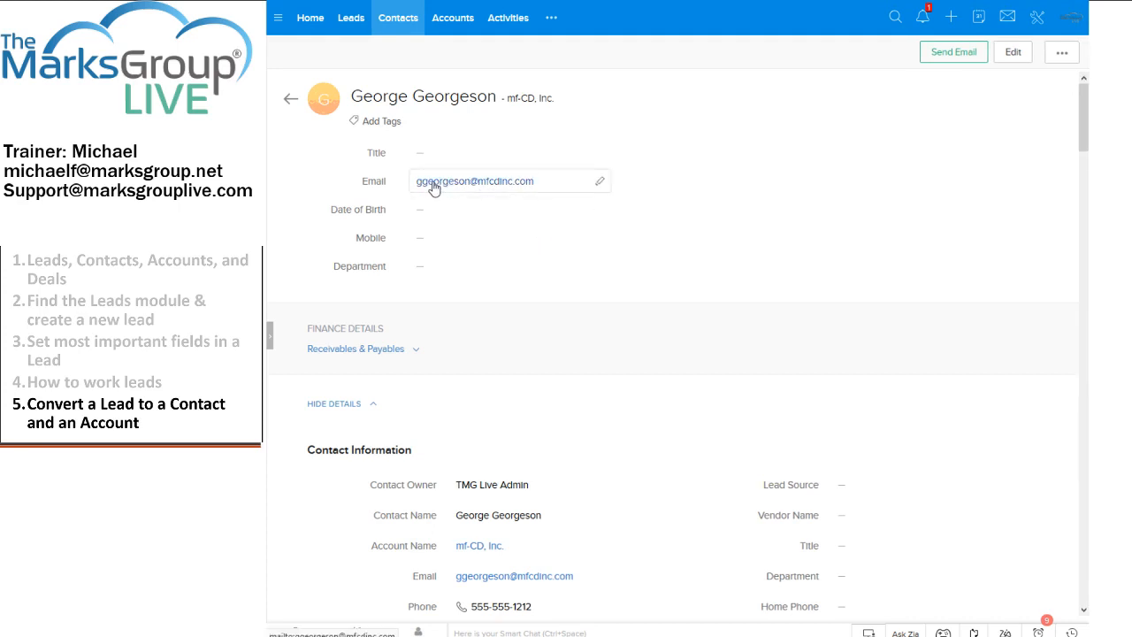
pyautogui.click(398, 30)
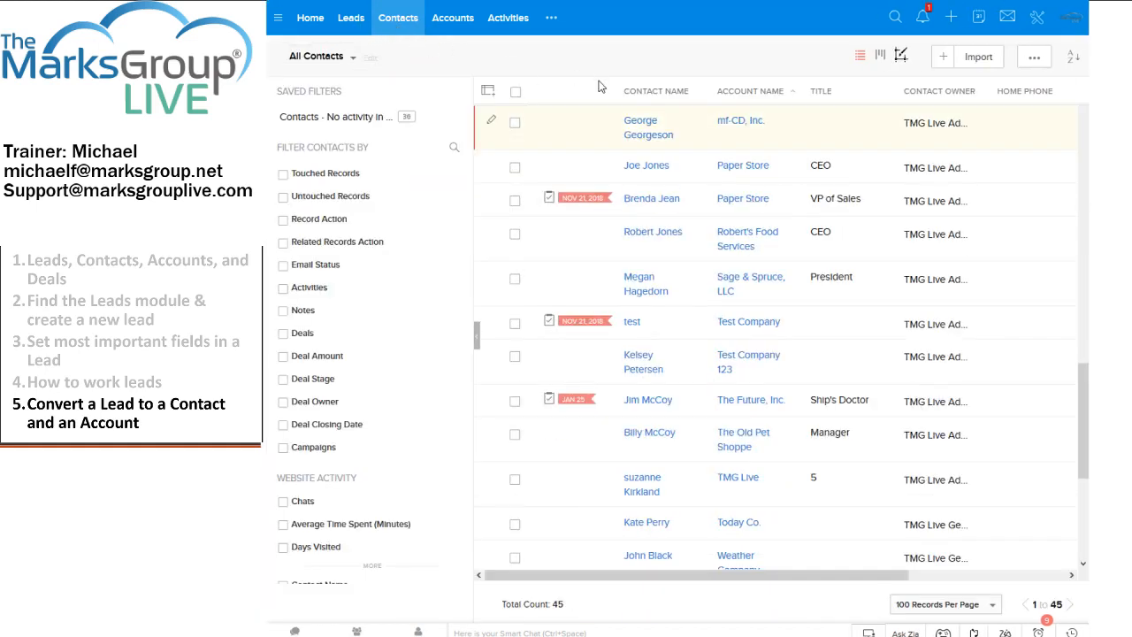